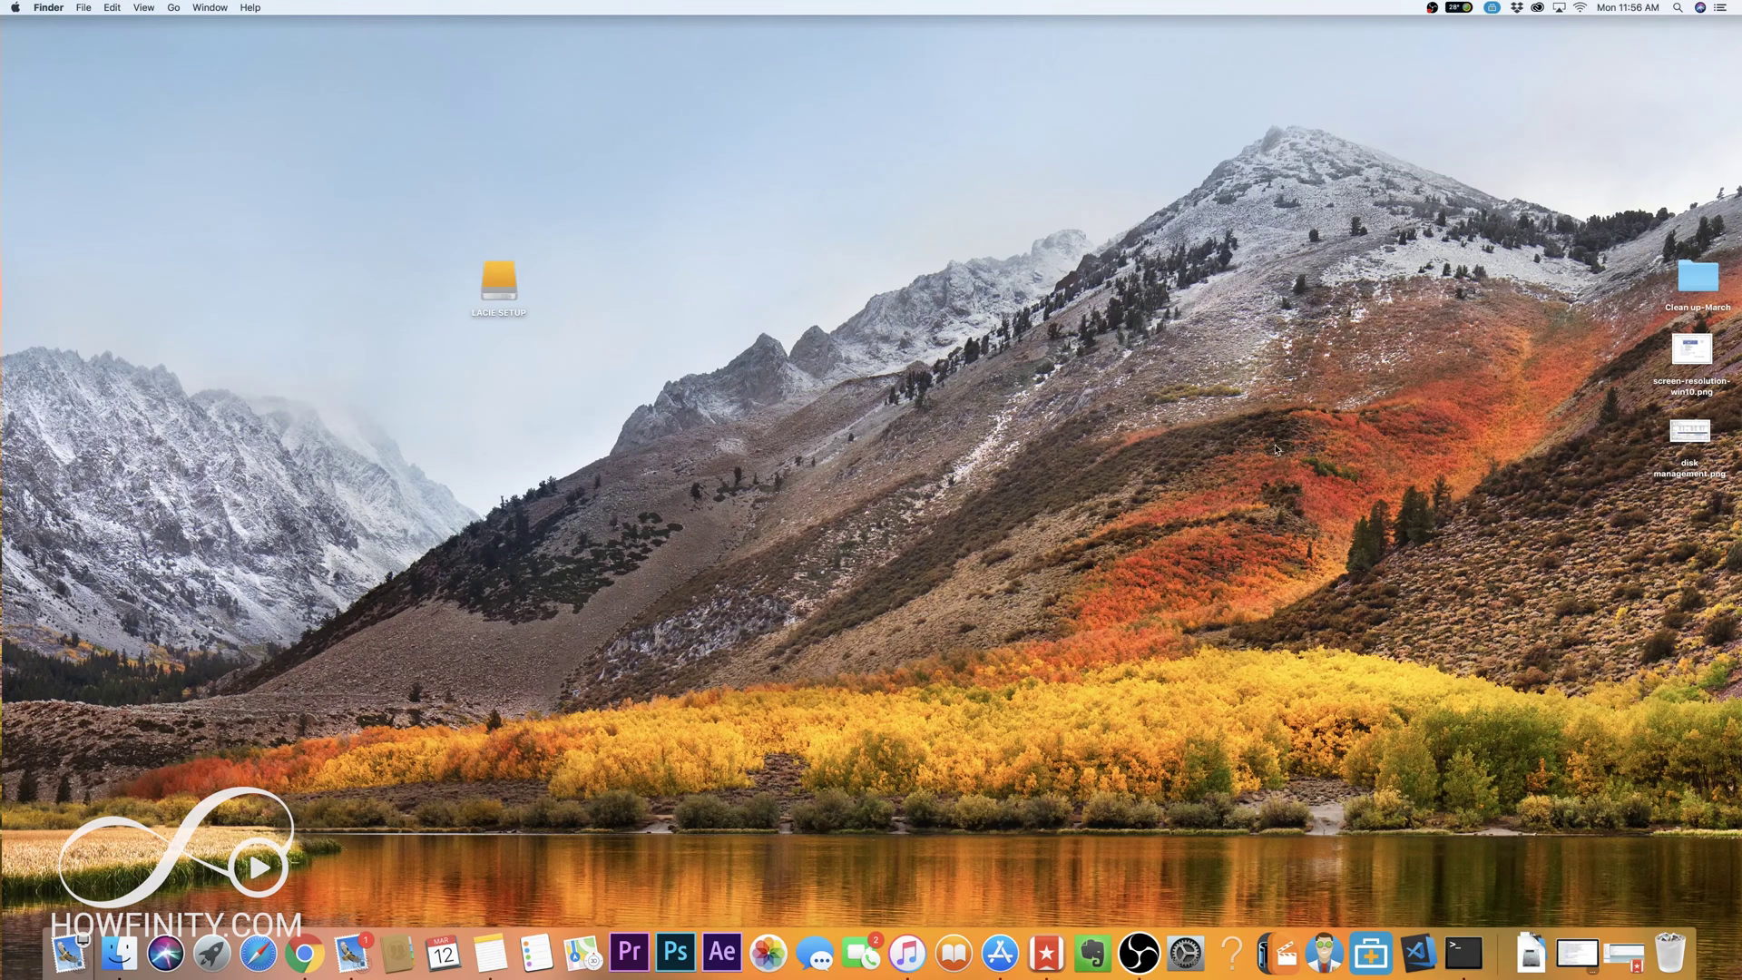
Check the two files on the LACIE SETUP drive, then launch Disk Utility via Spotlight ('disk u')
double_click(506, 289)
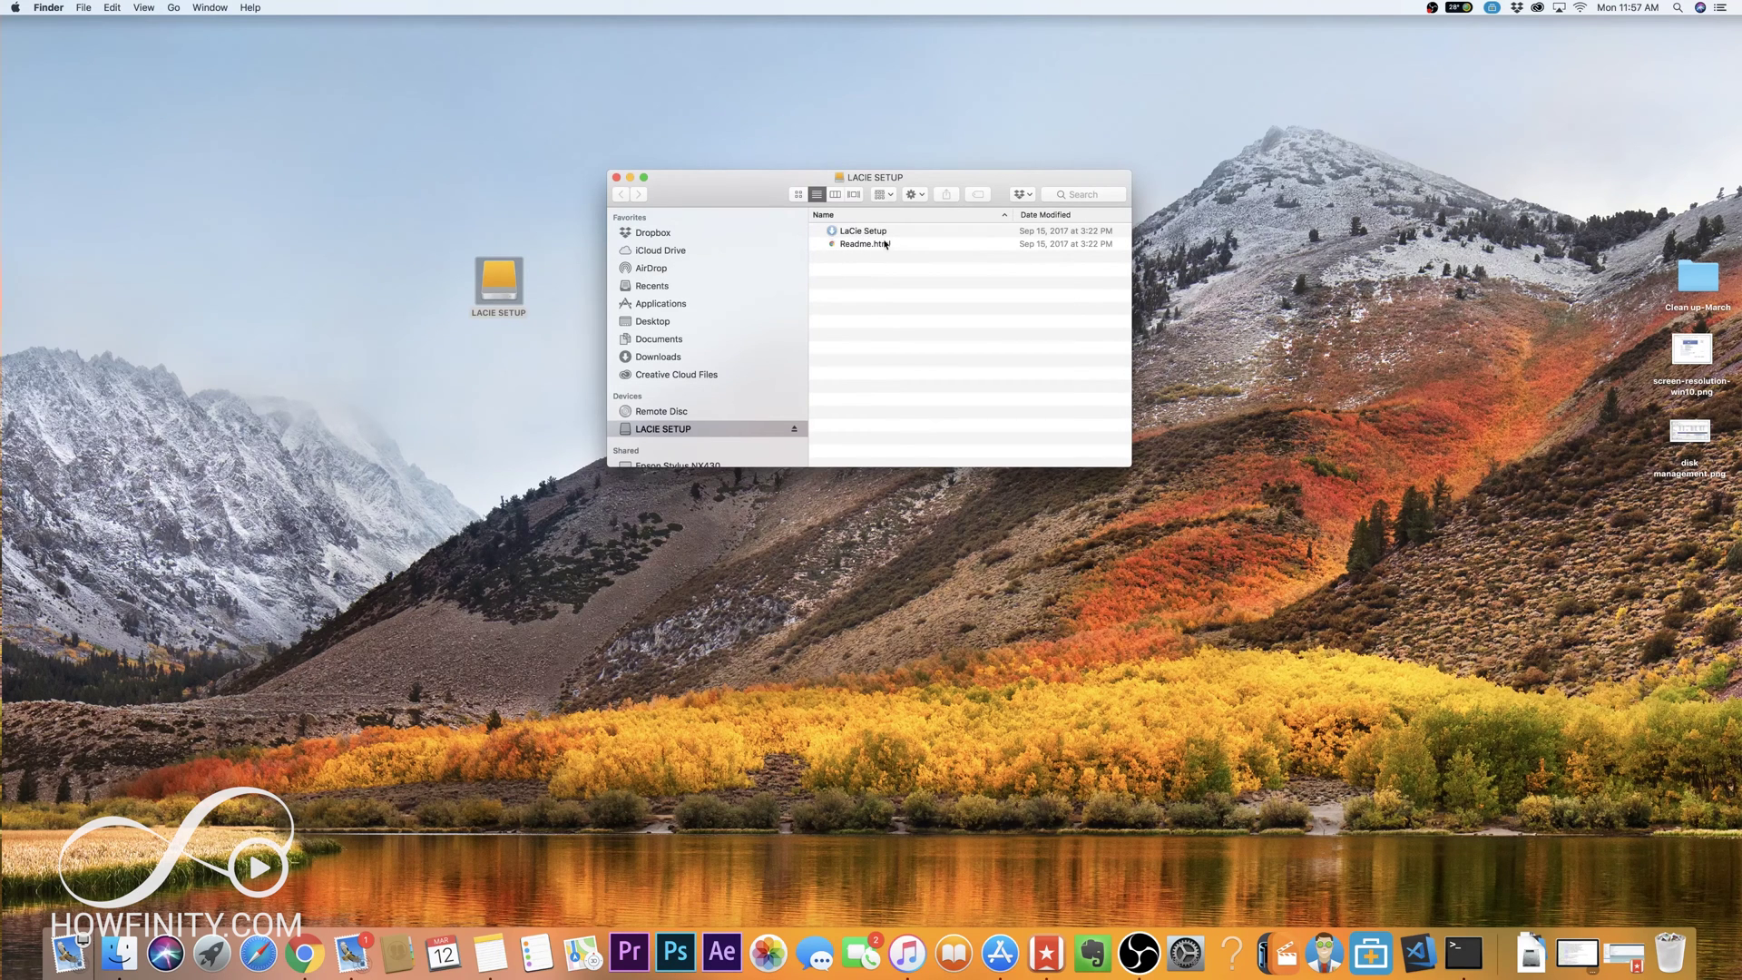
left_click(616, 178)
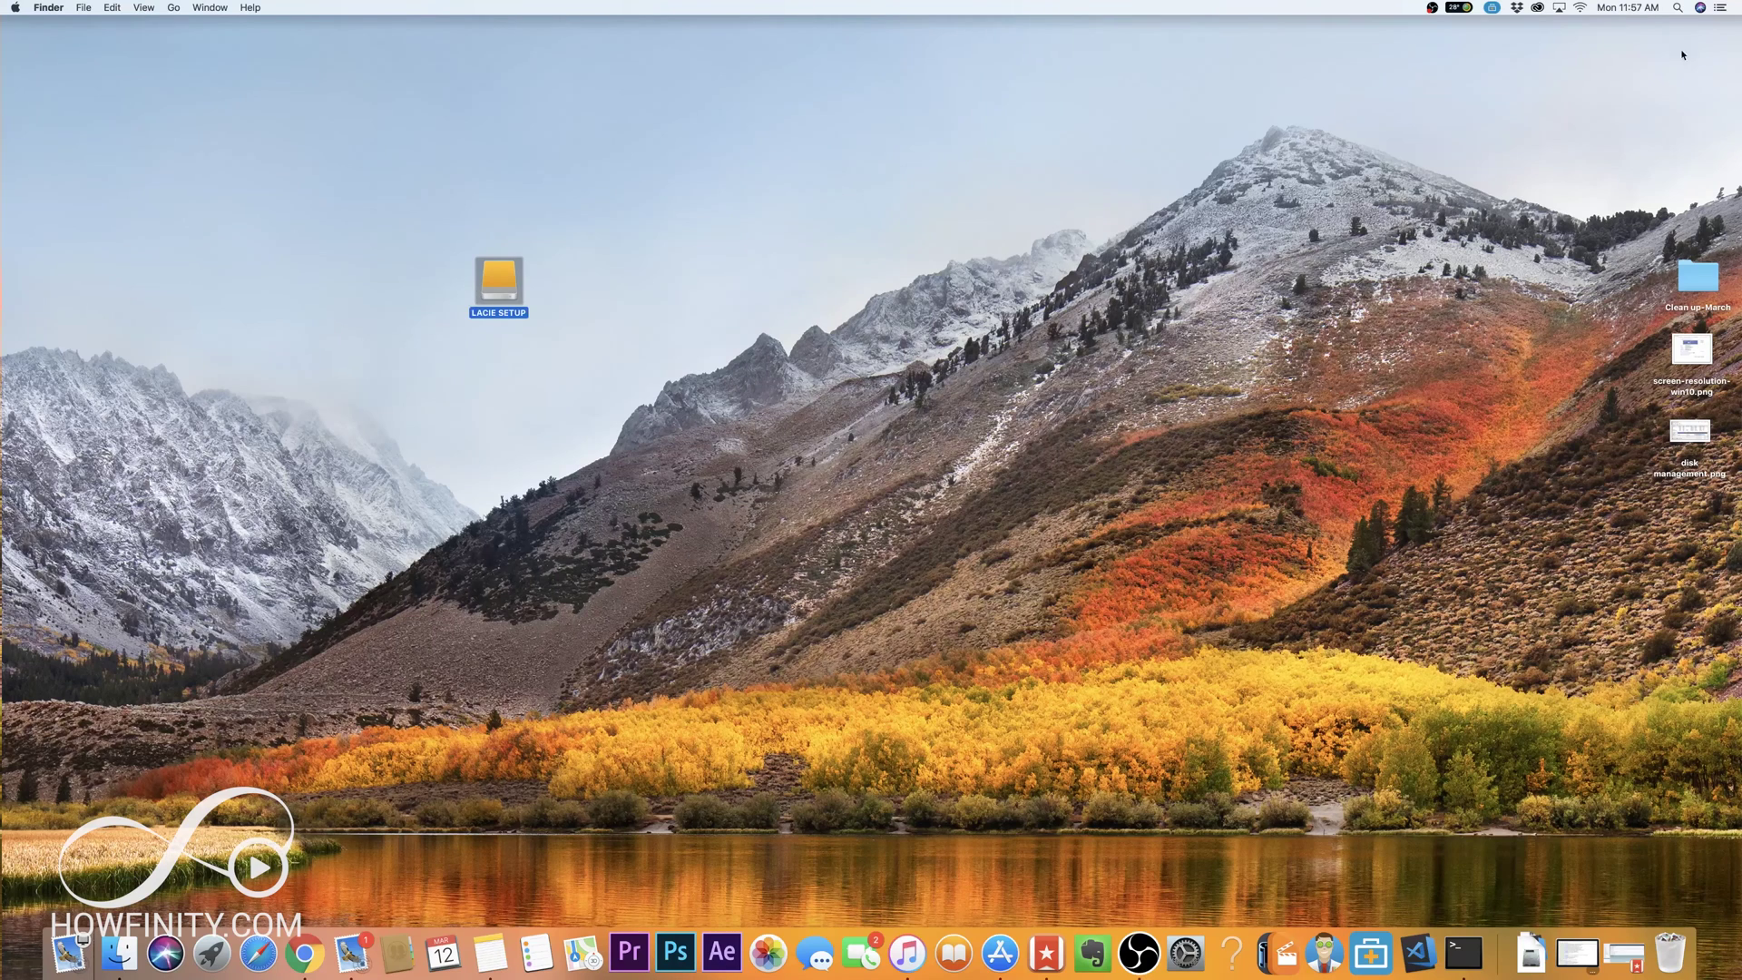
left_click(1678, 7)
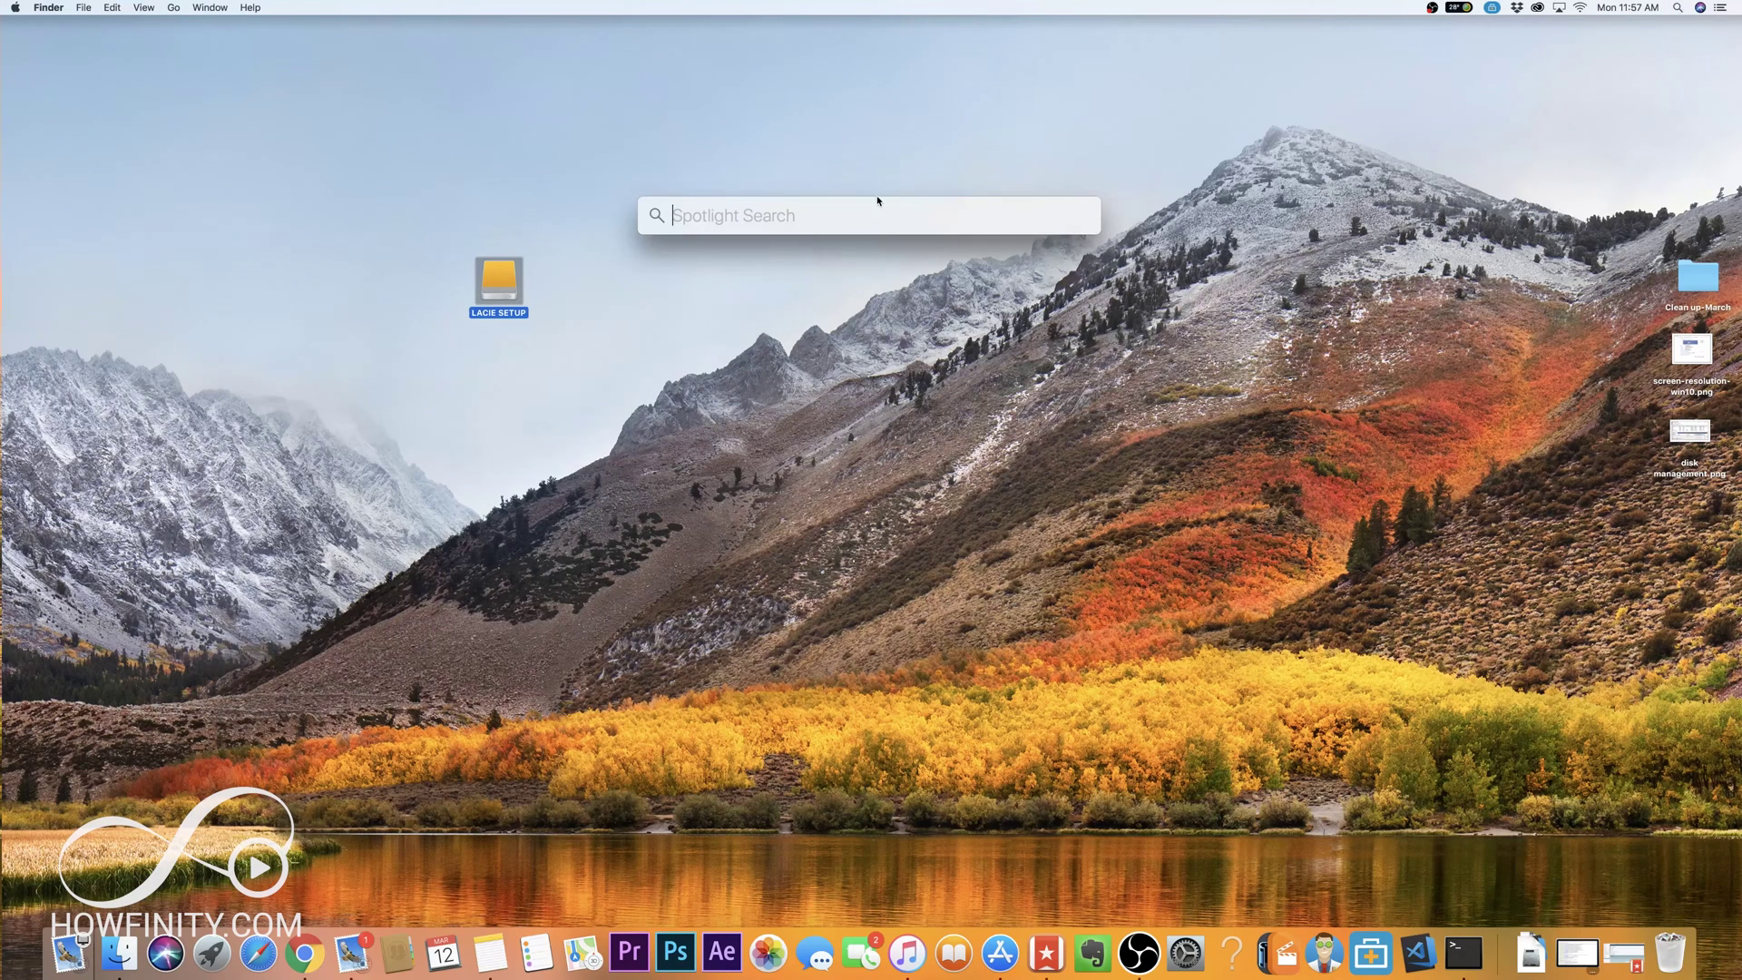
type("disk u")
key("Return")
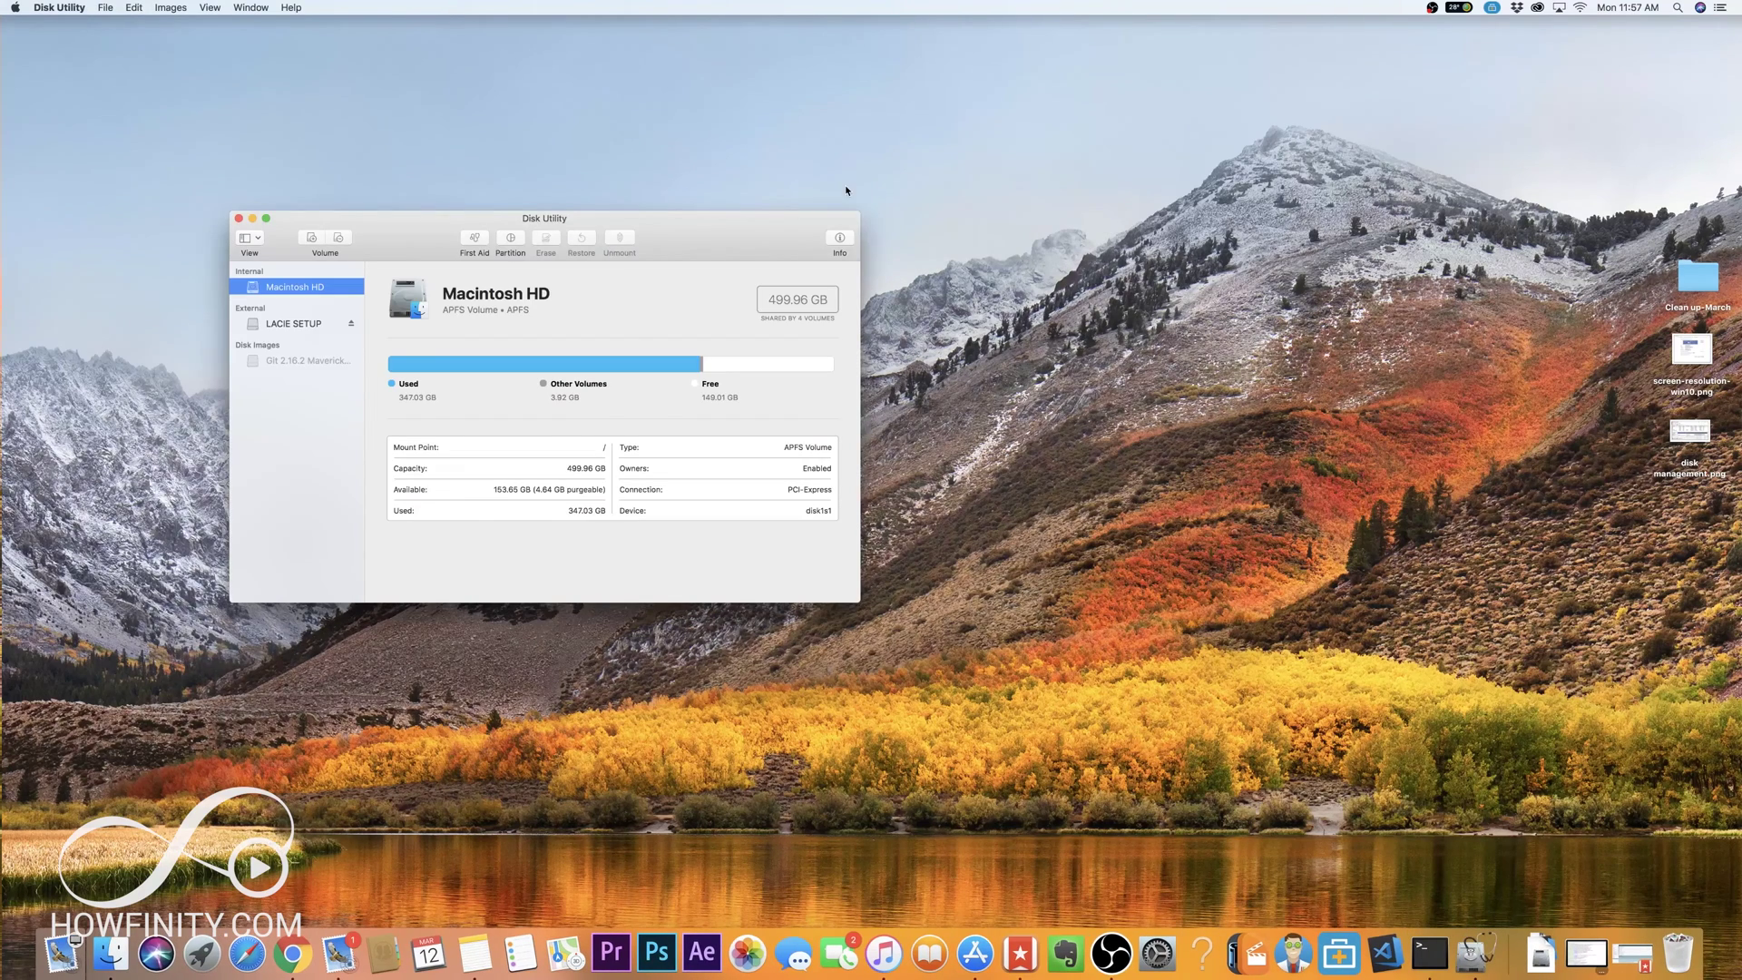
Preview the disk management.png screenshot on the desktop with Quick Look
left_click(1703, 443)
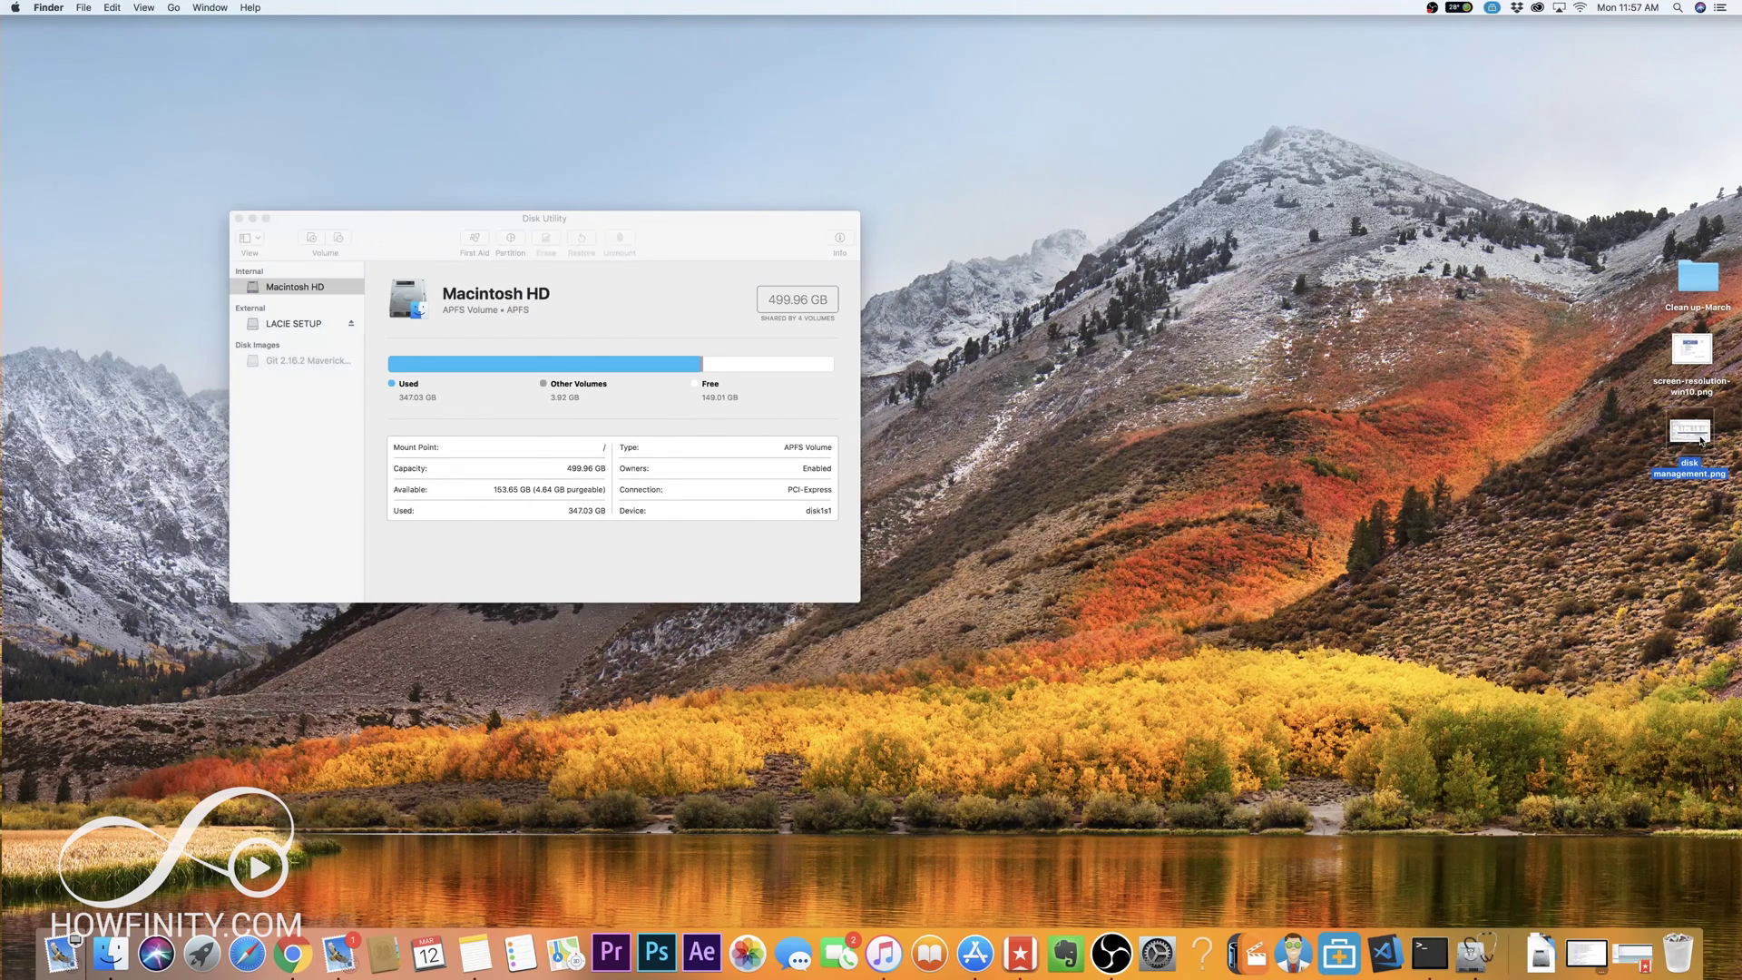
key("space")
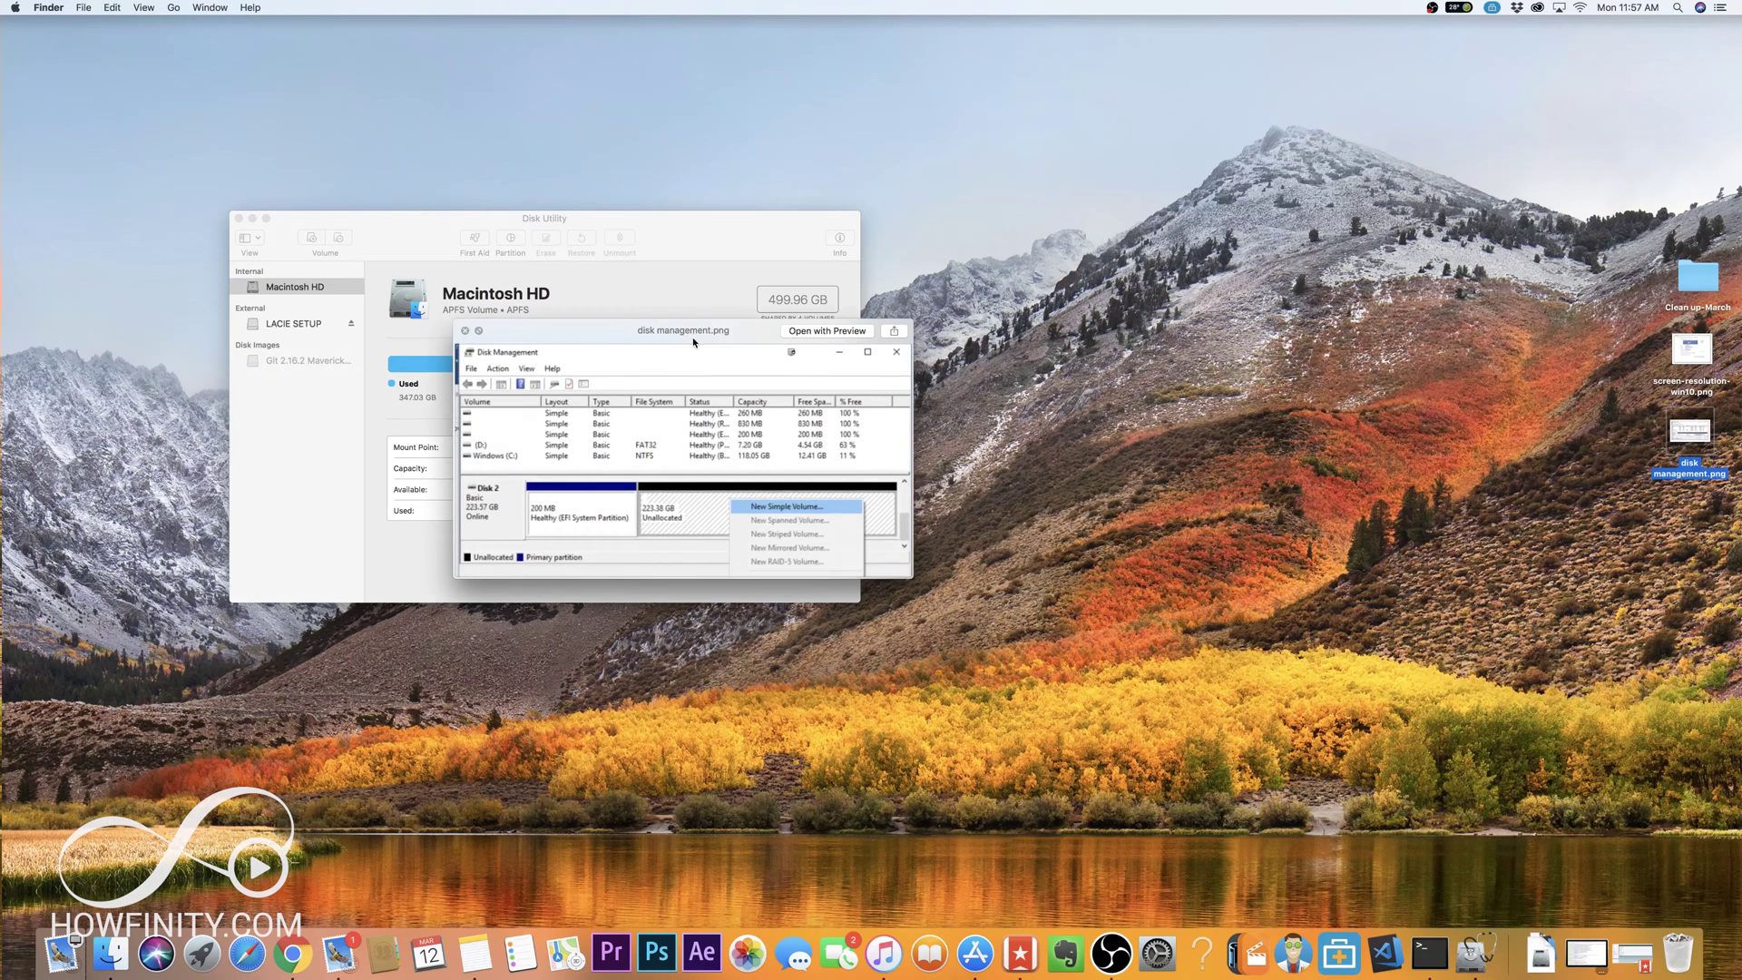
key("space")
Show the details of the 413.1 MB MS-DOS (FAT32) LACIE SETUP drive in Disk Utility
left_click_drag(611, 240, 635, 256)
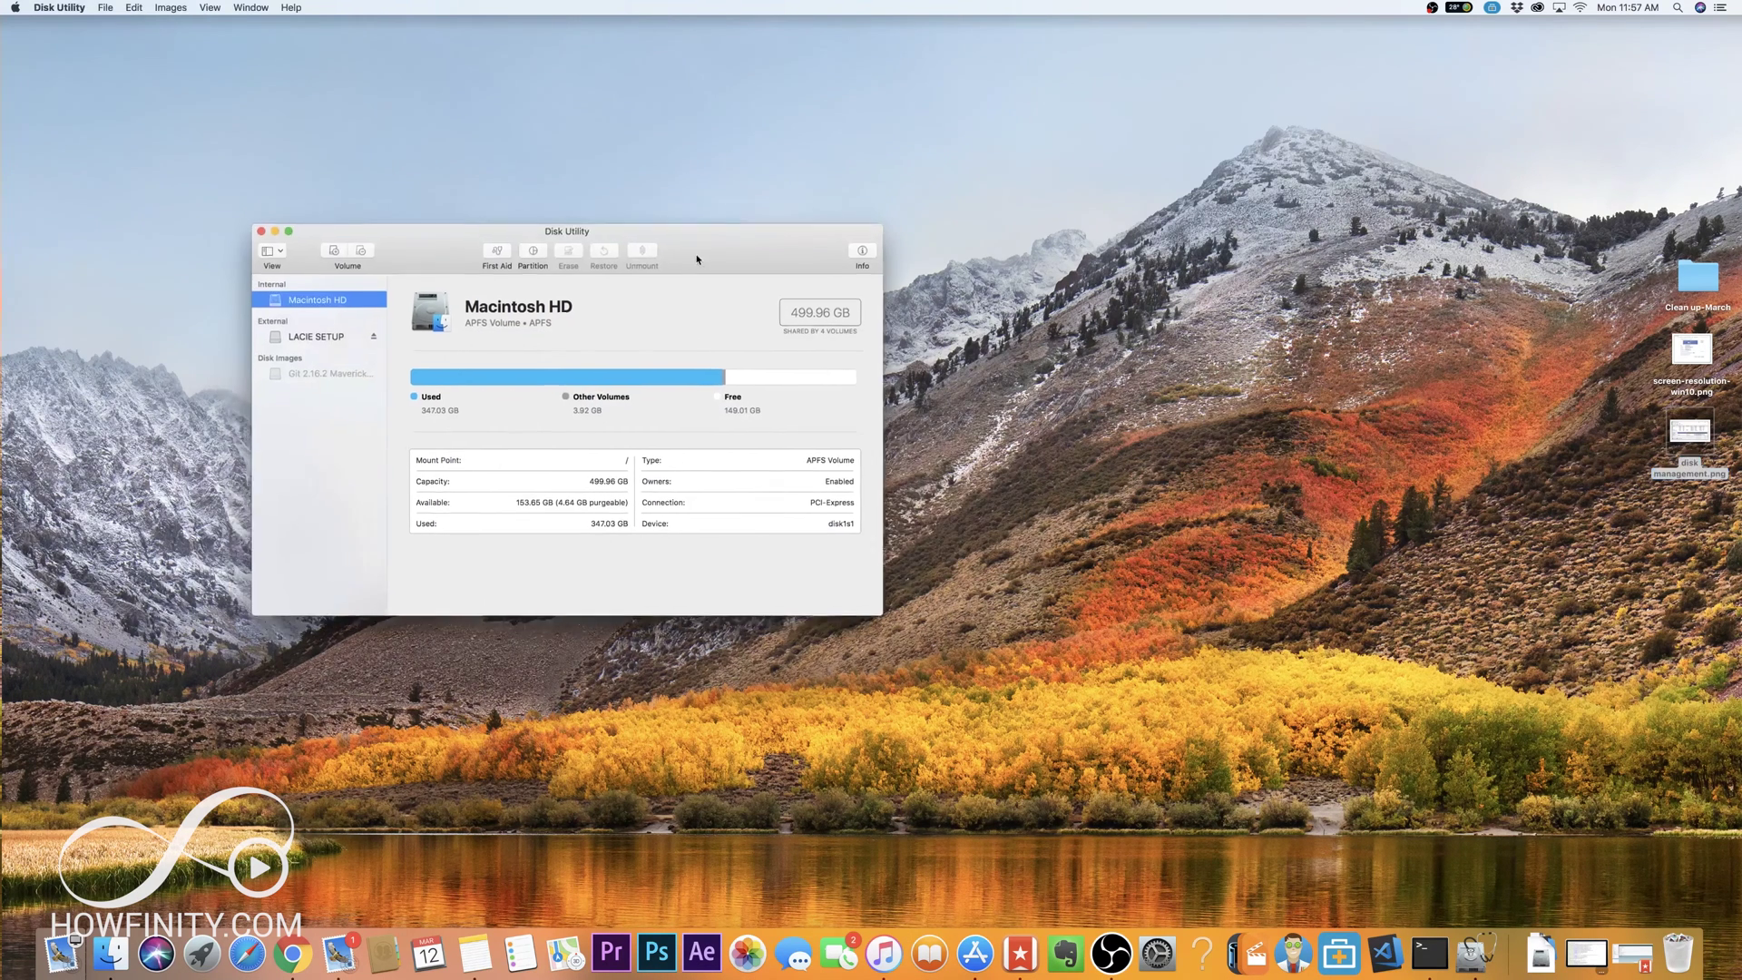
left_click(305, 342)
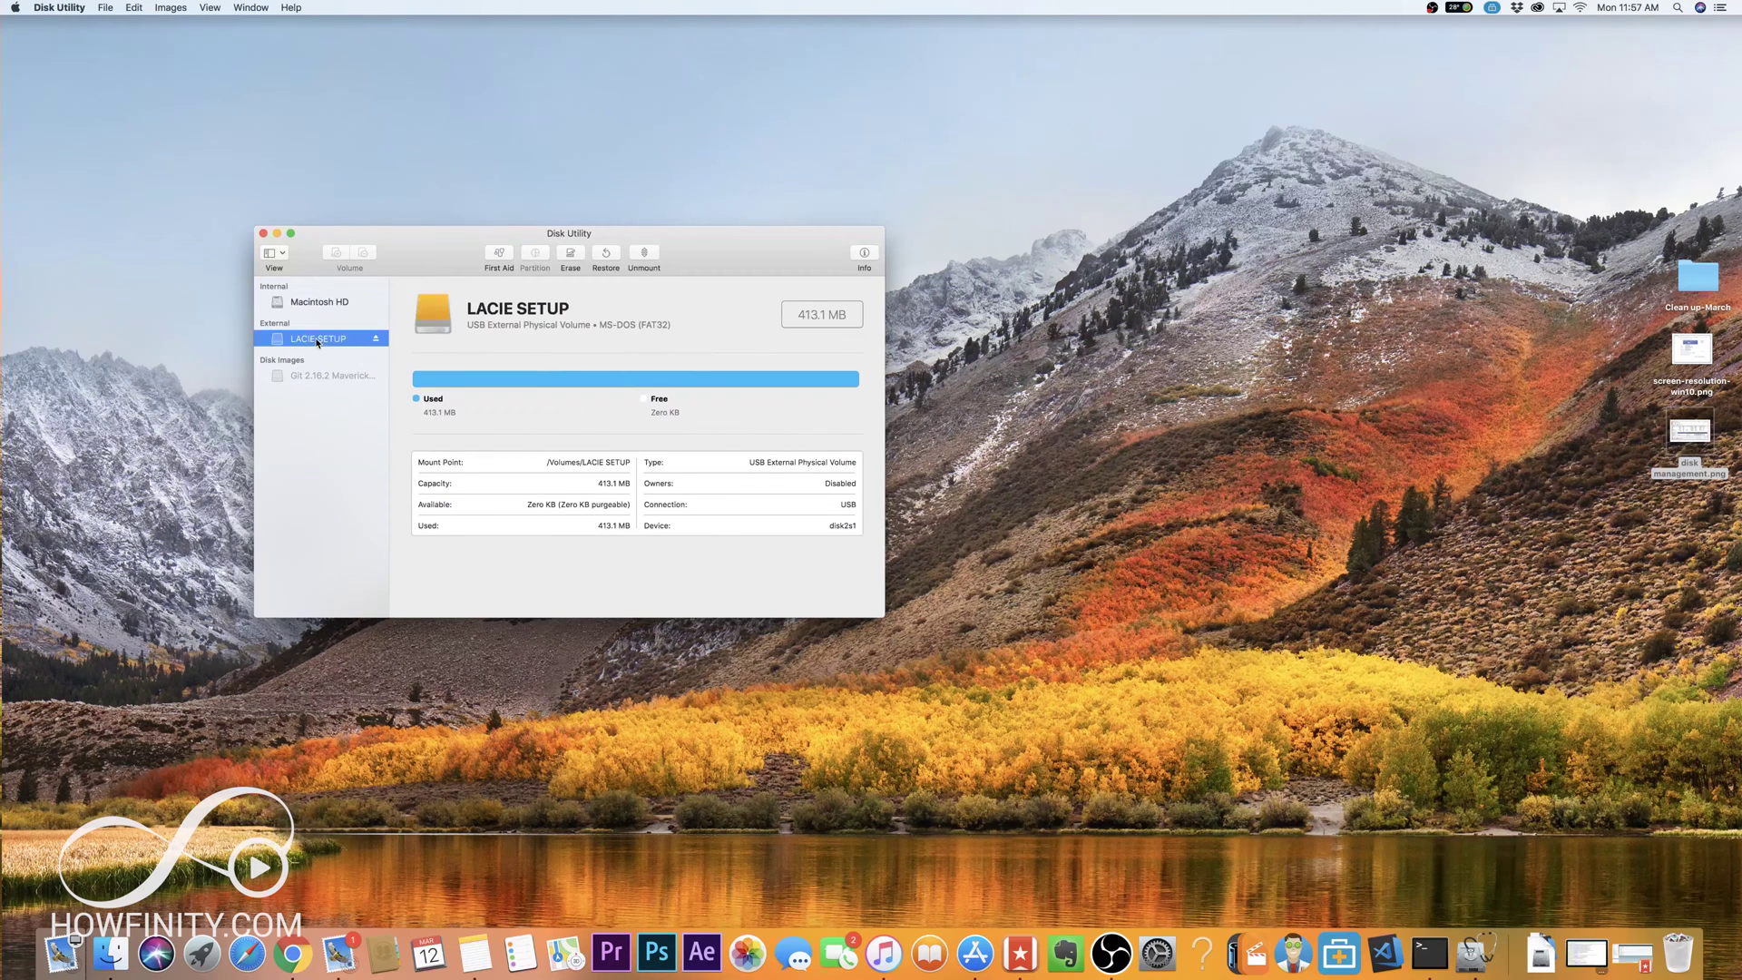
left_click(378, 338)
Start erasing LACIE SETUP and look through the format choices without changing them
left_click(572, 261)
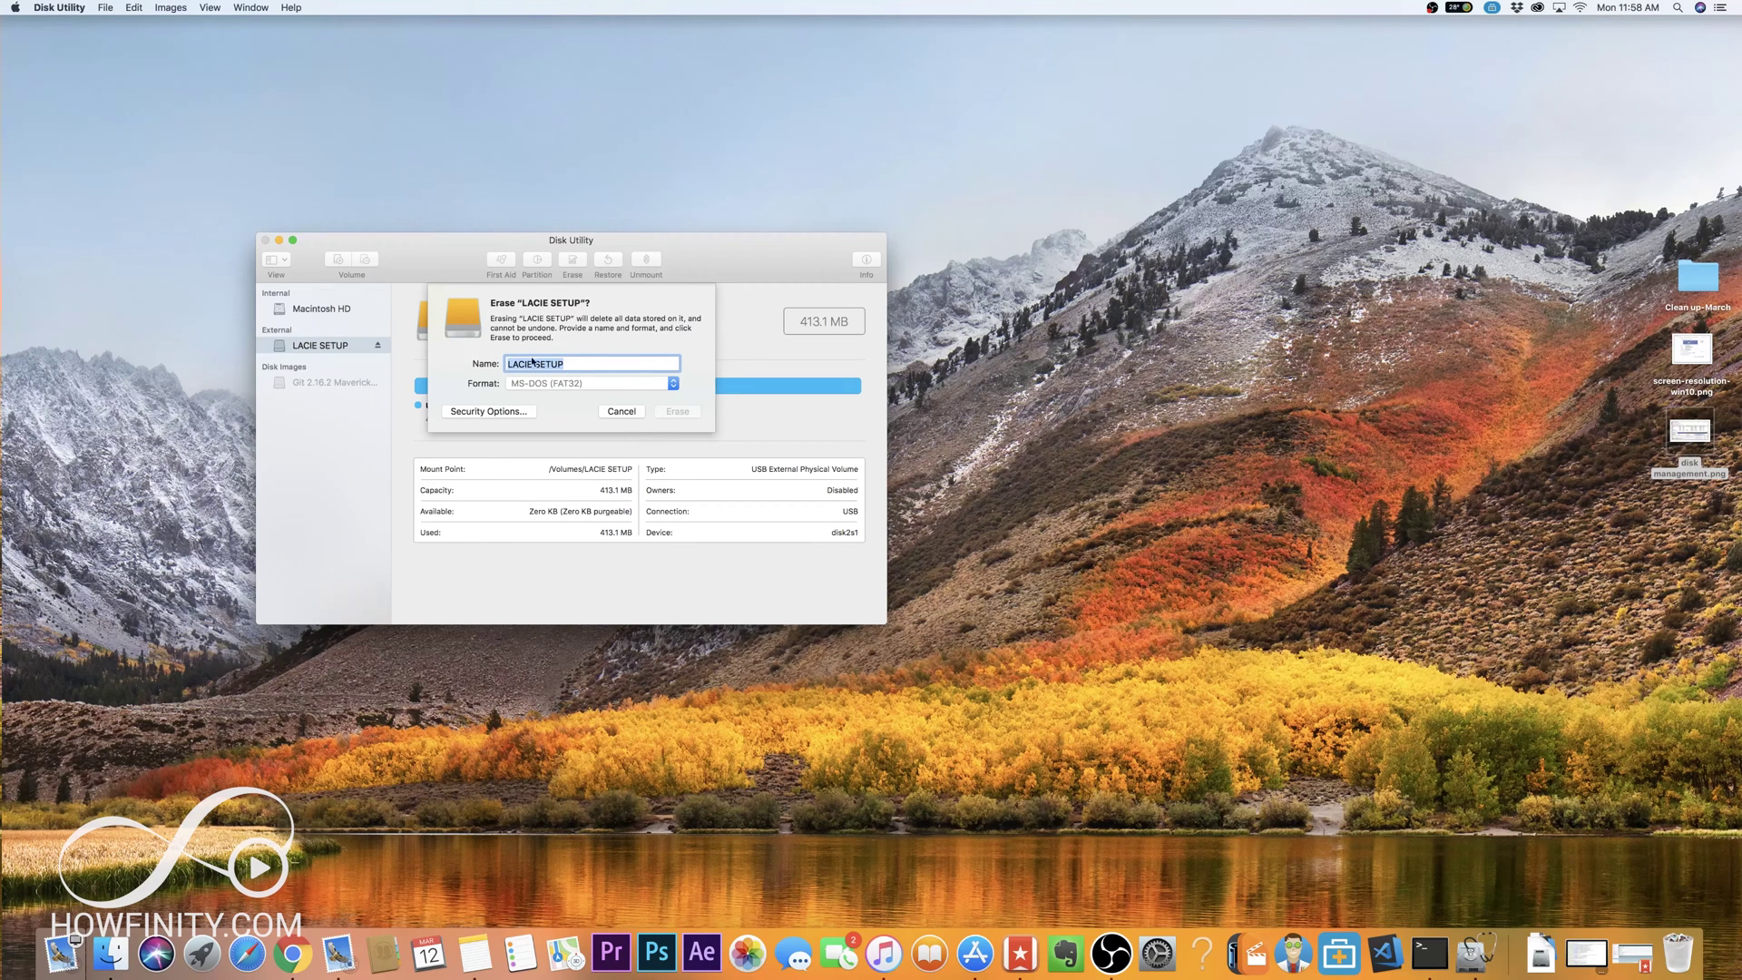
left_click(673, 384)
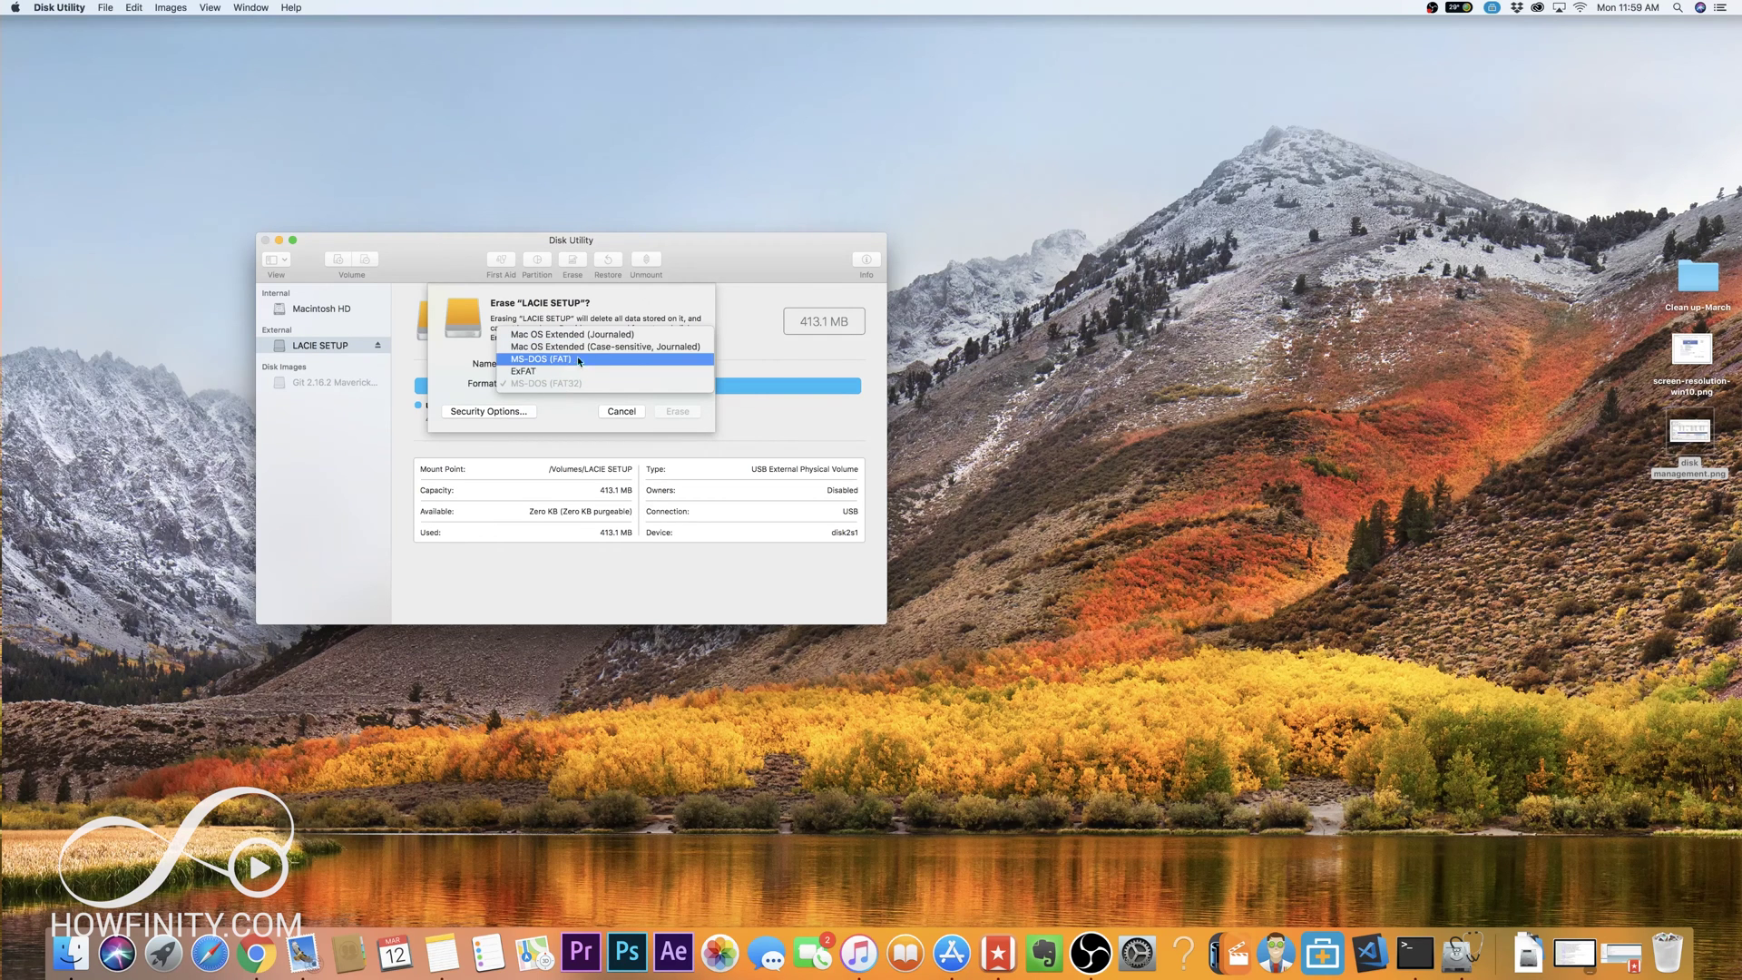
left_click(1263, 436)
Preview the disk management.png screenshot again for reference
left_click(1681, 472)
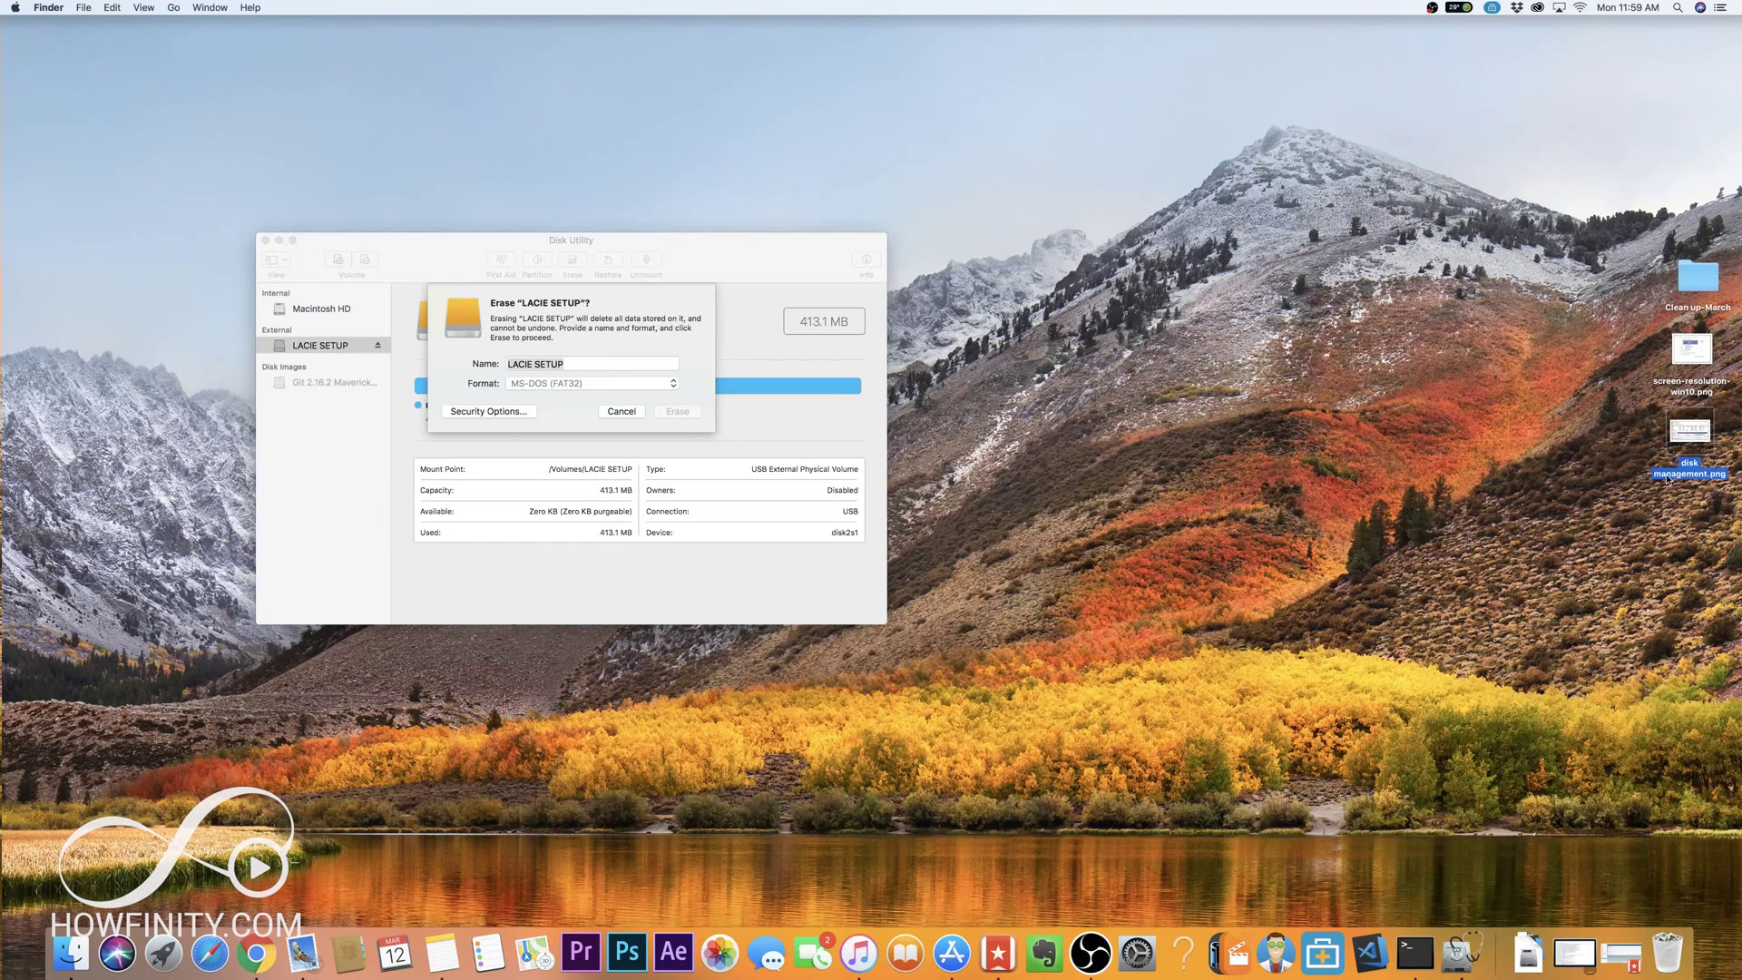
key("space")
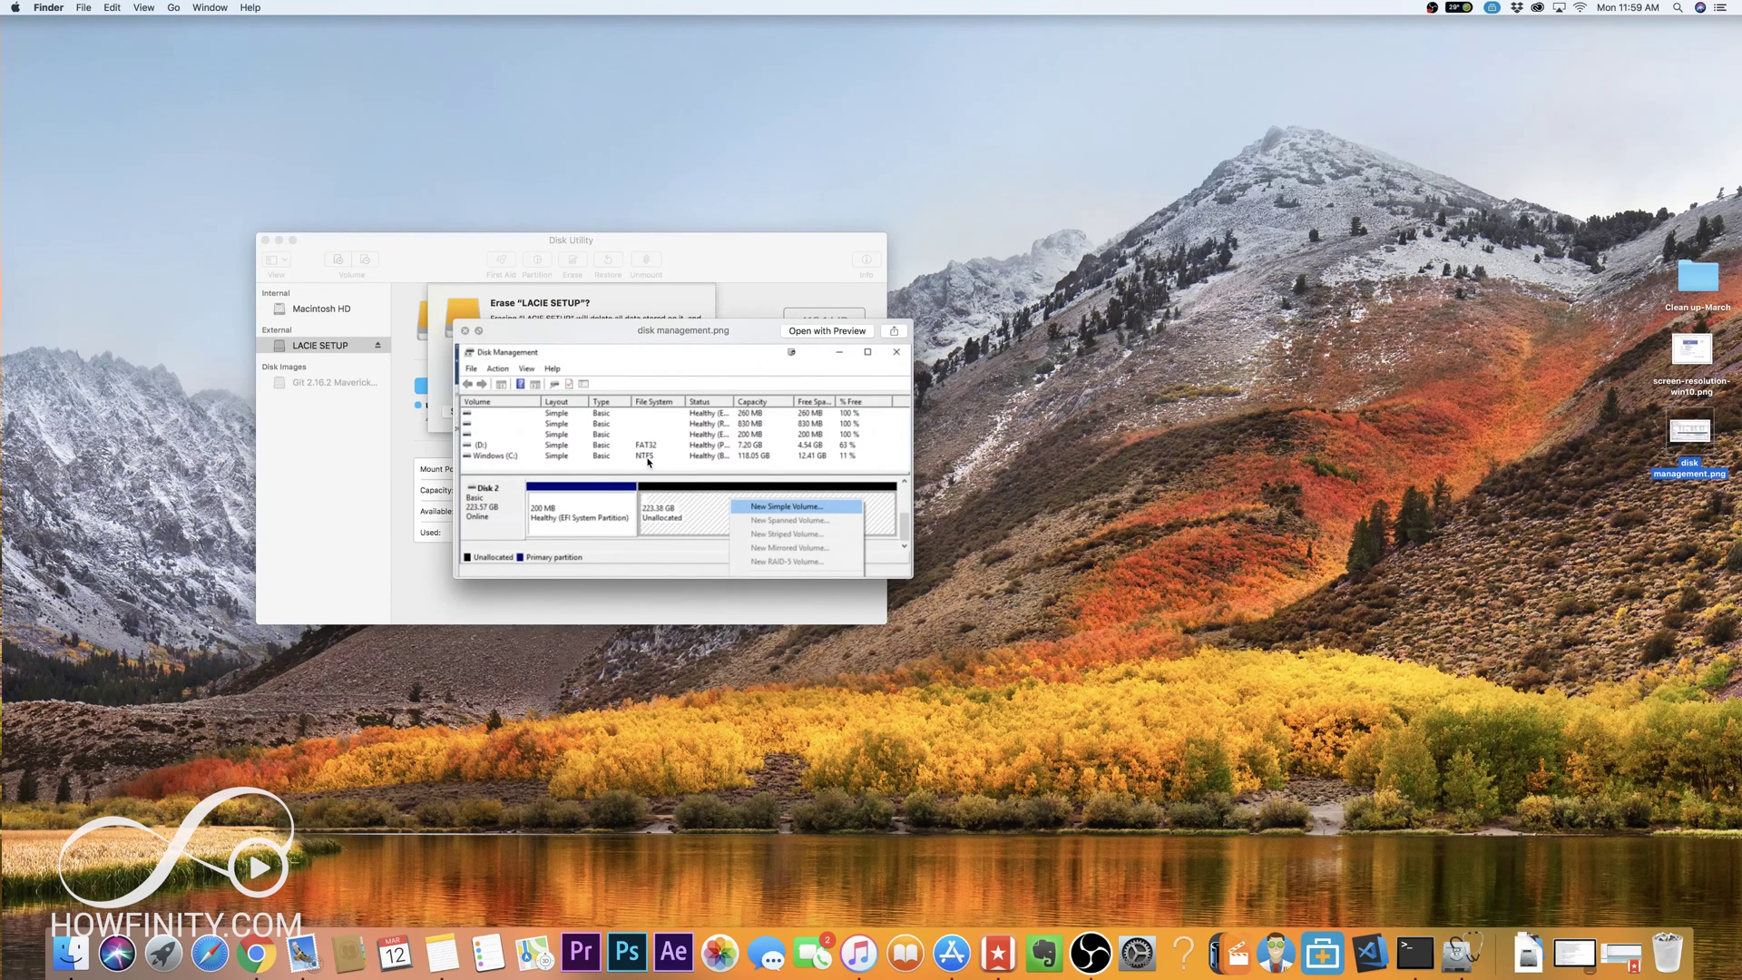
key("space")
Erase LACIE SETUP as ExFAT, keeping the name LACIE SETUP
left_click(560, 385)
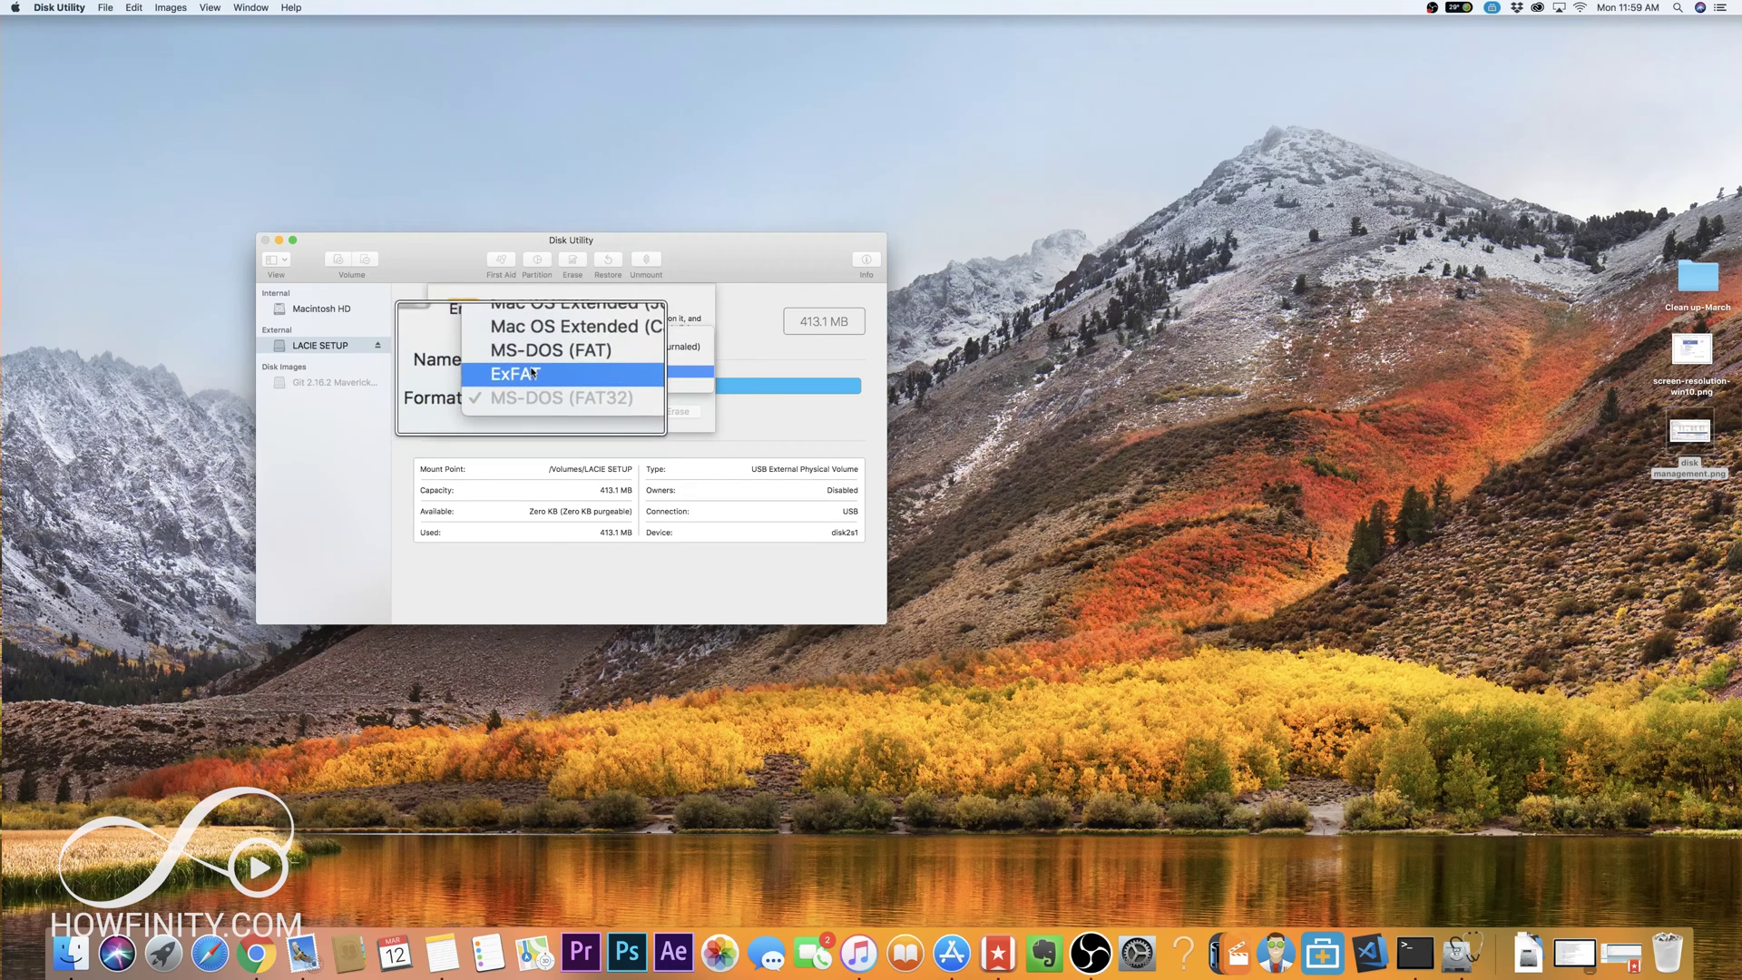
left_click(561, 373)
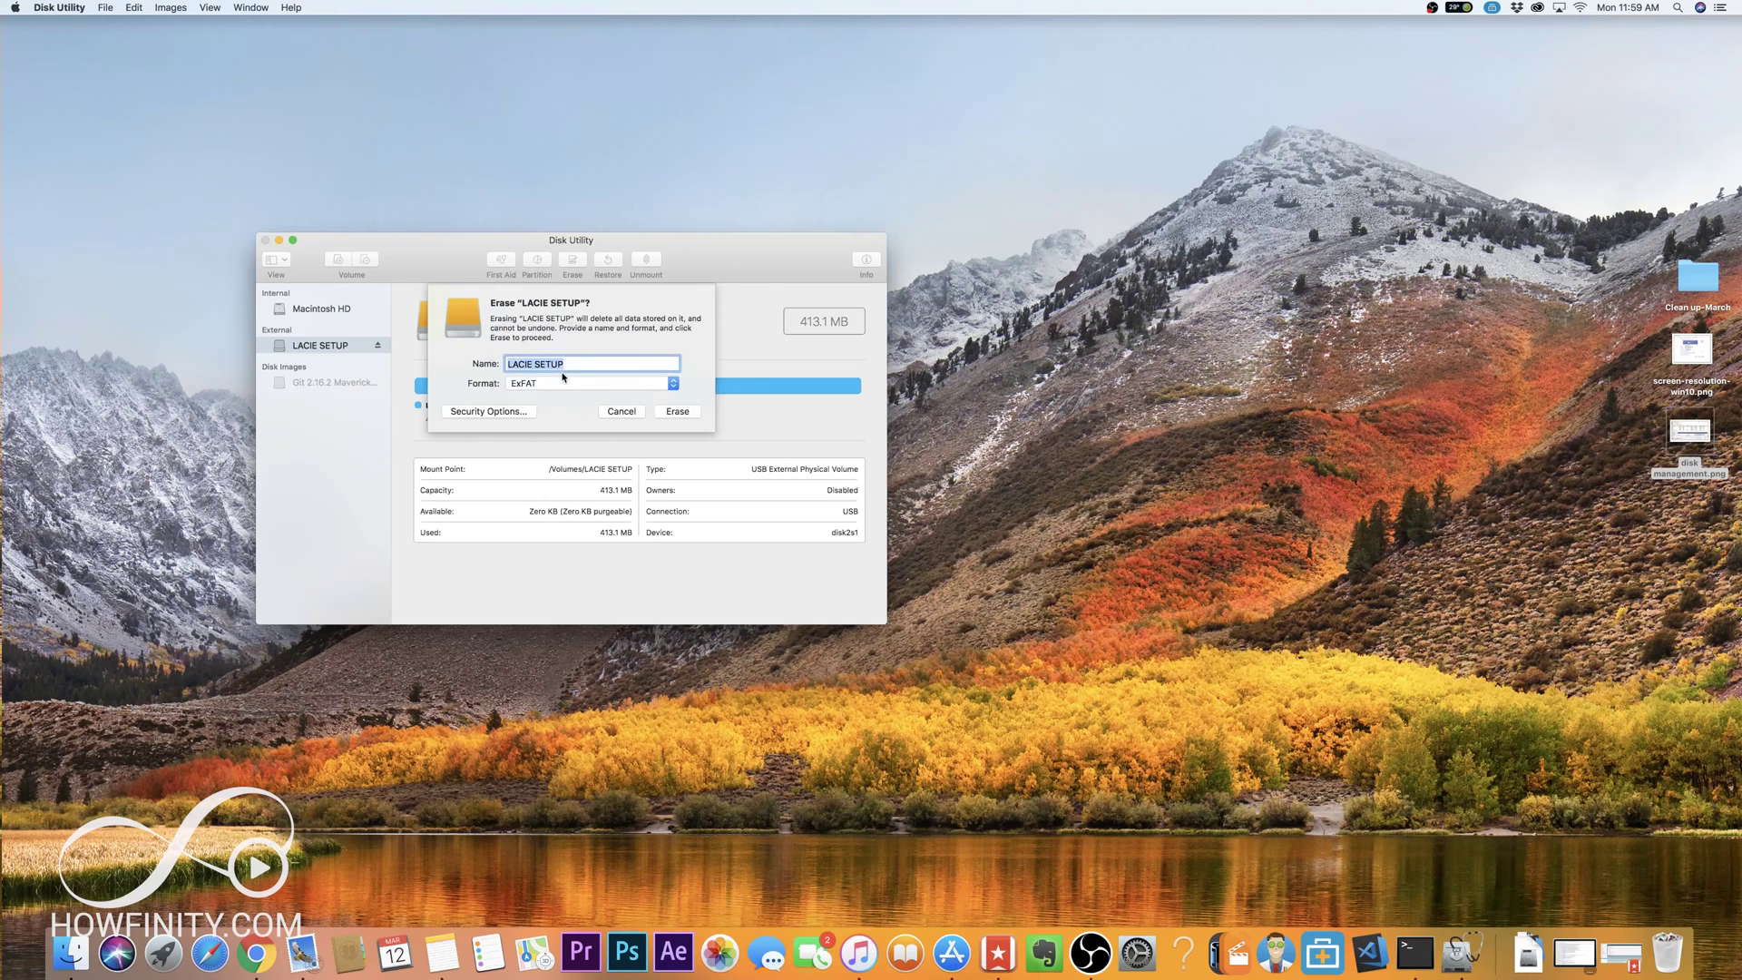
left_click(678, 412)
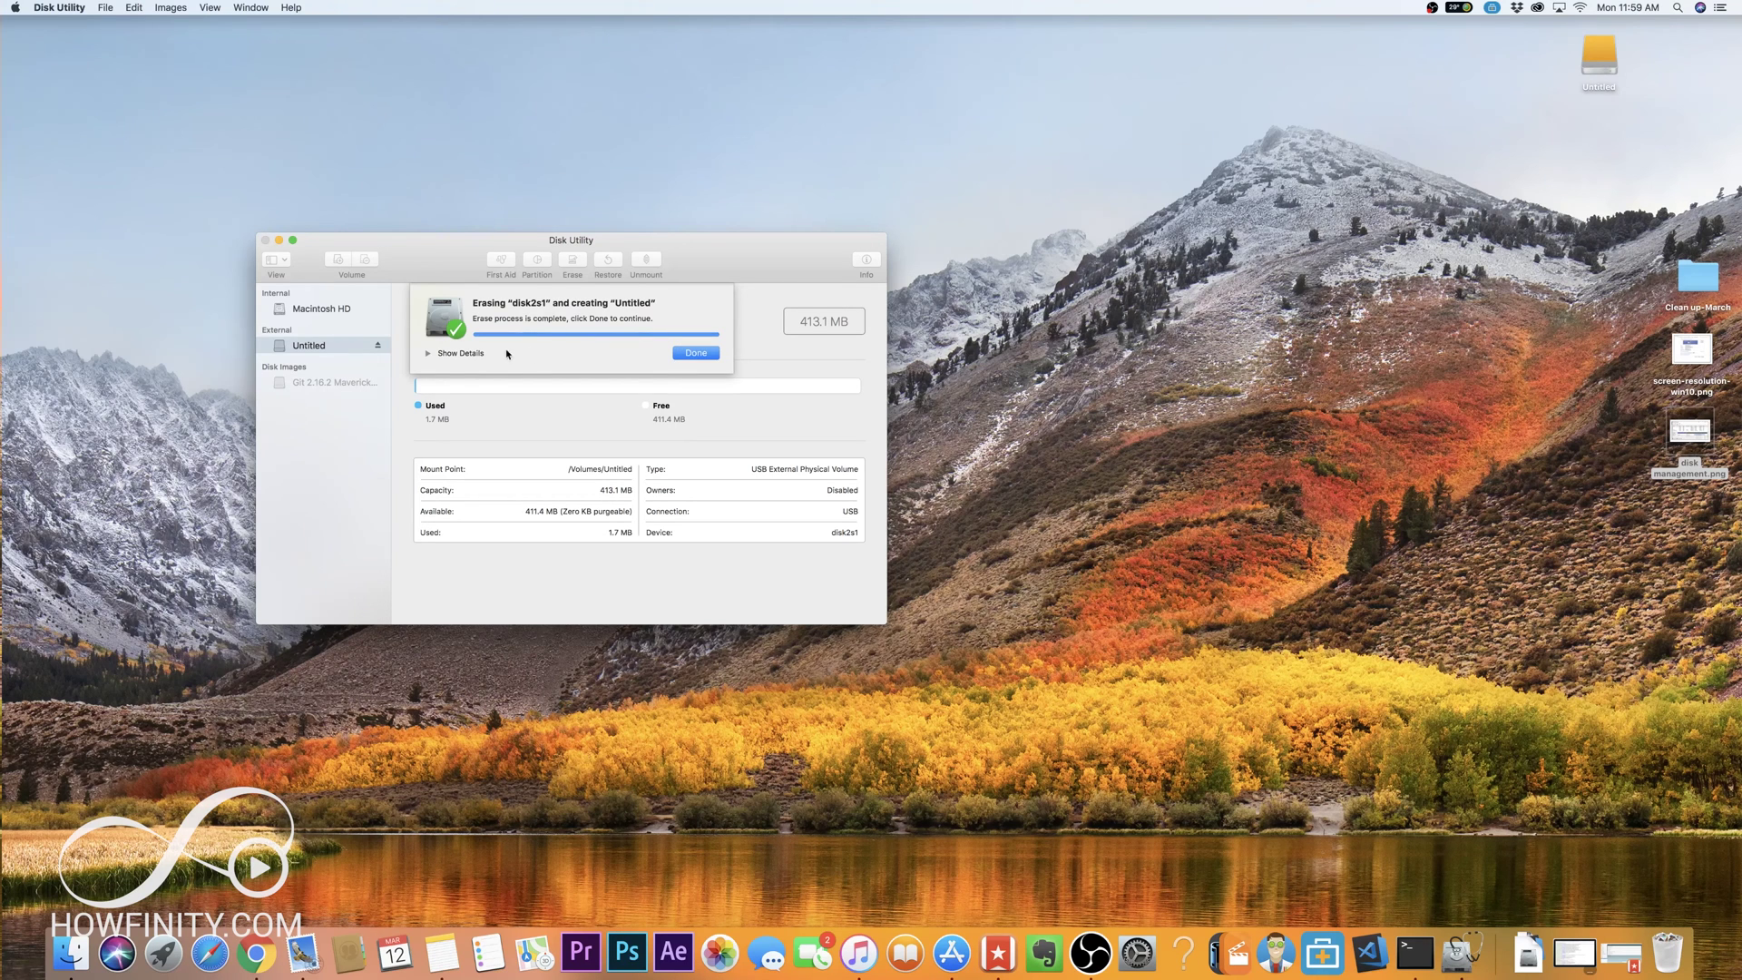
Dismiss the erase summary and set up a new erase of the Untitled drive with ExFAT format
key("Return")
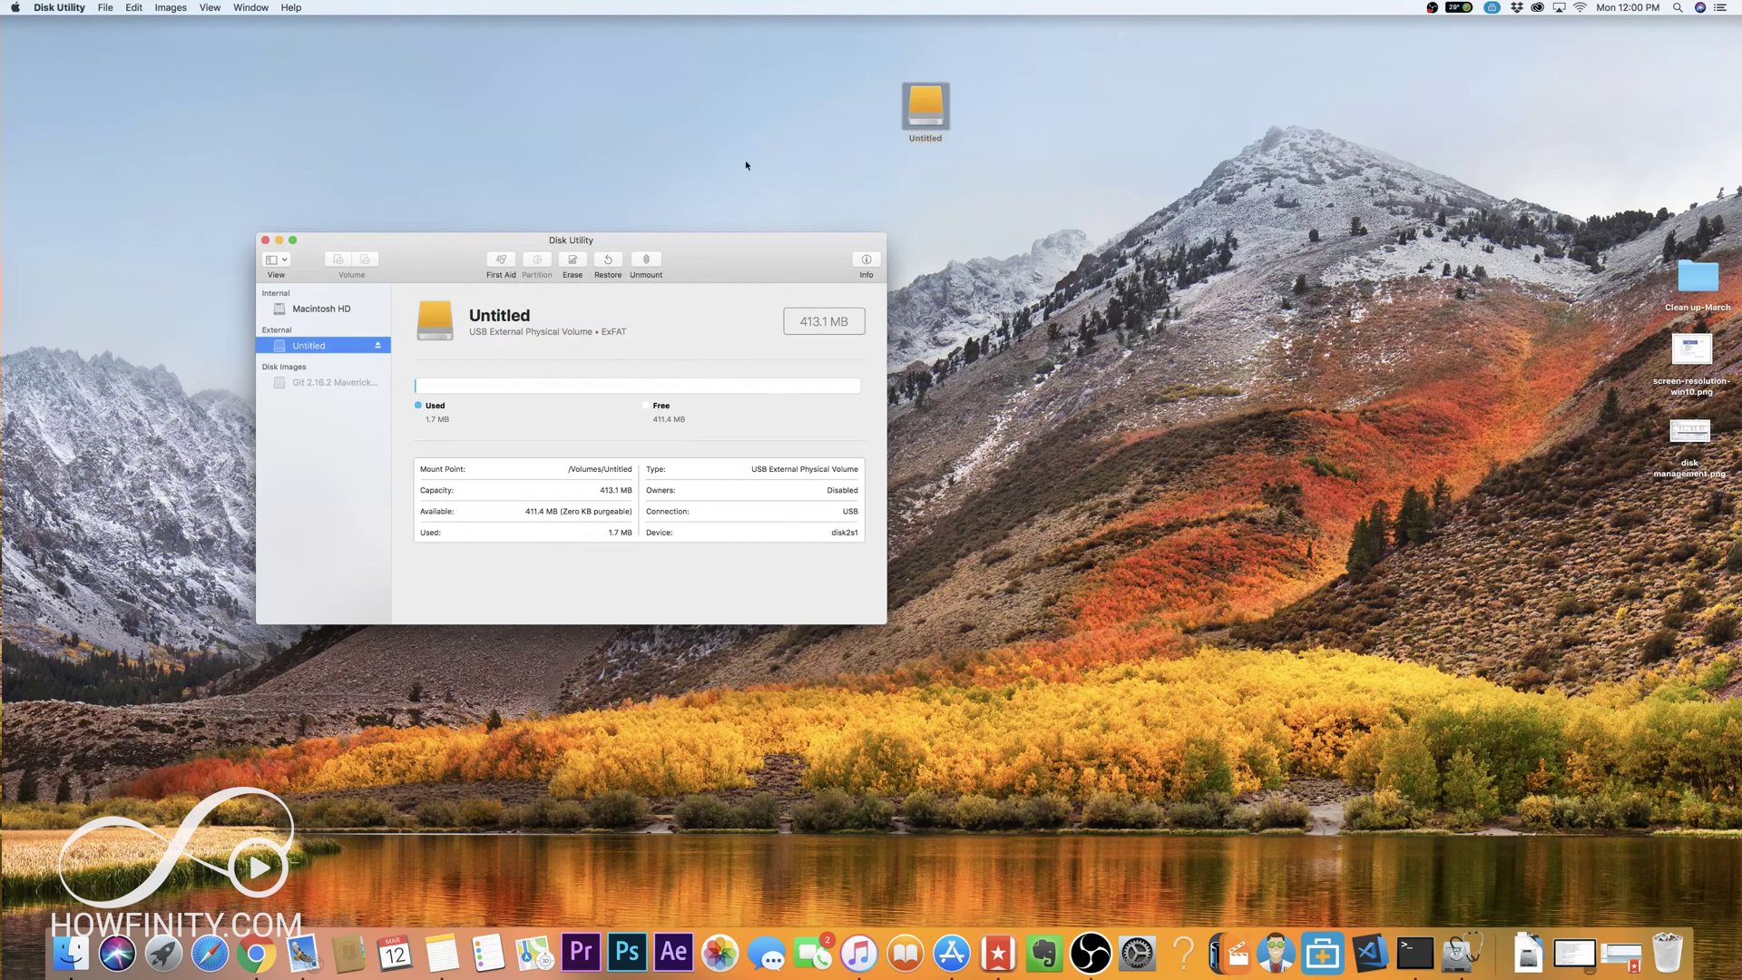
left_click(572, 263)
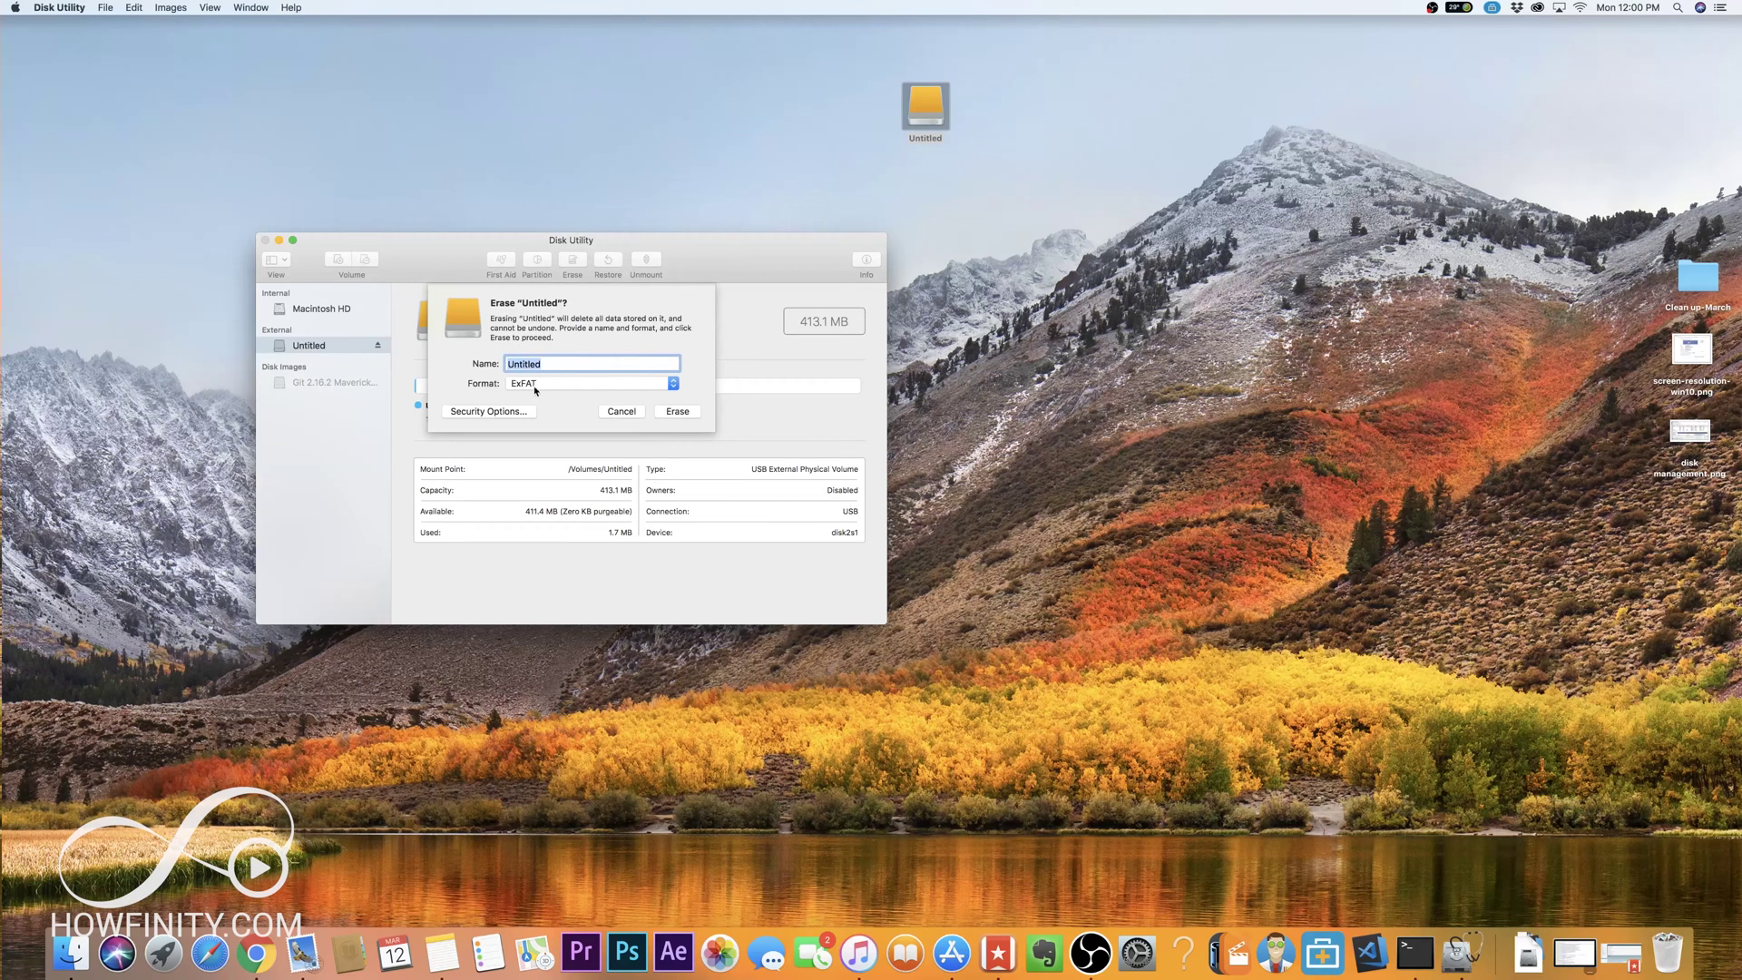
left_click(672, 385)
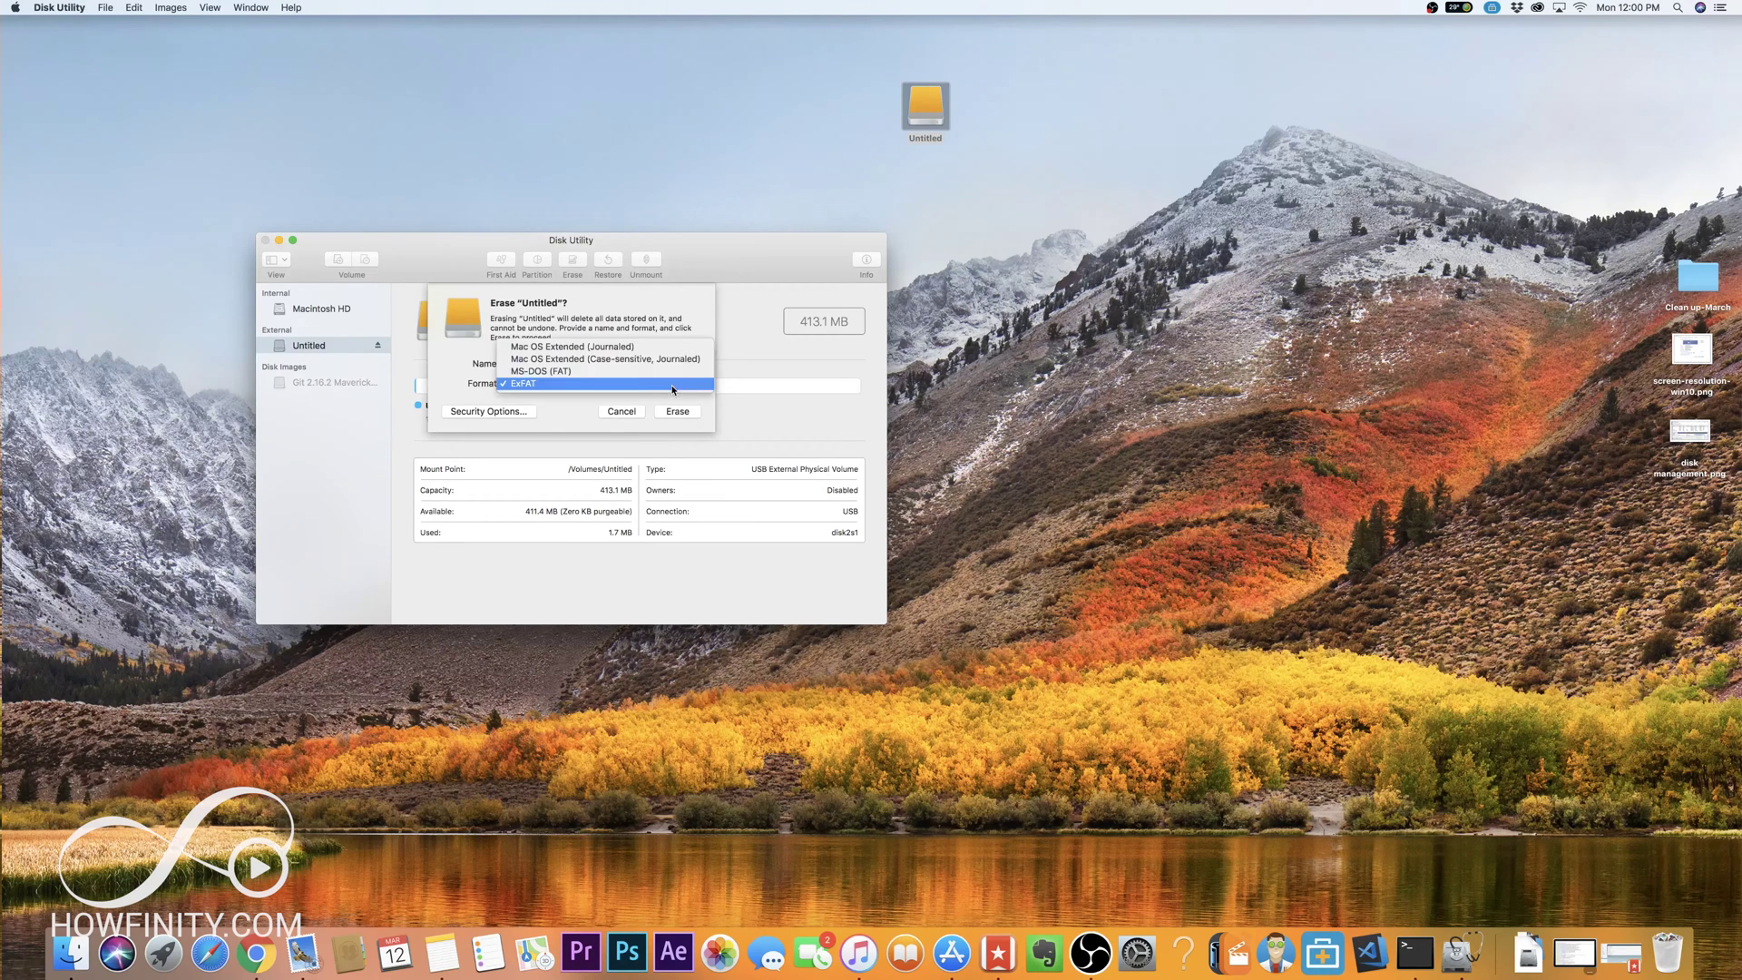
left_click(535, 389)
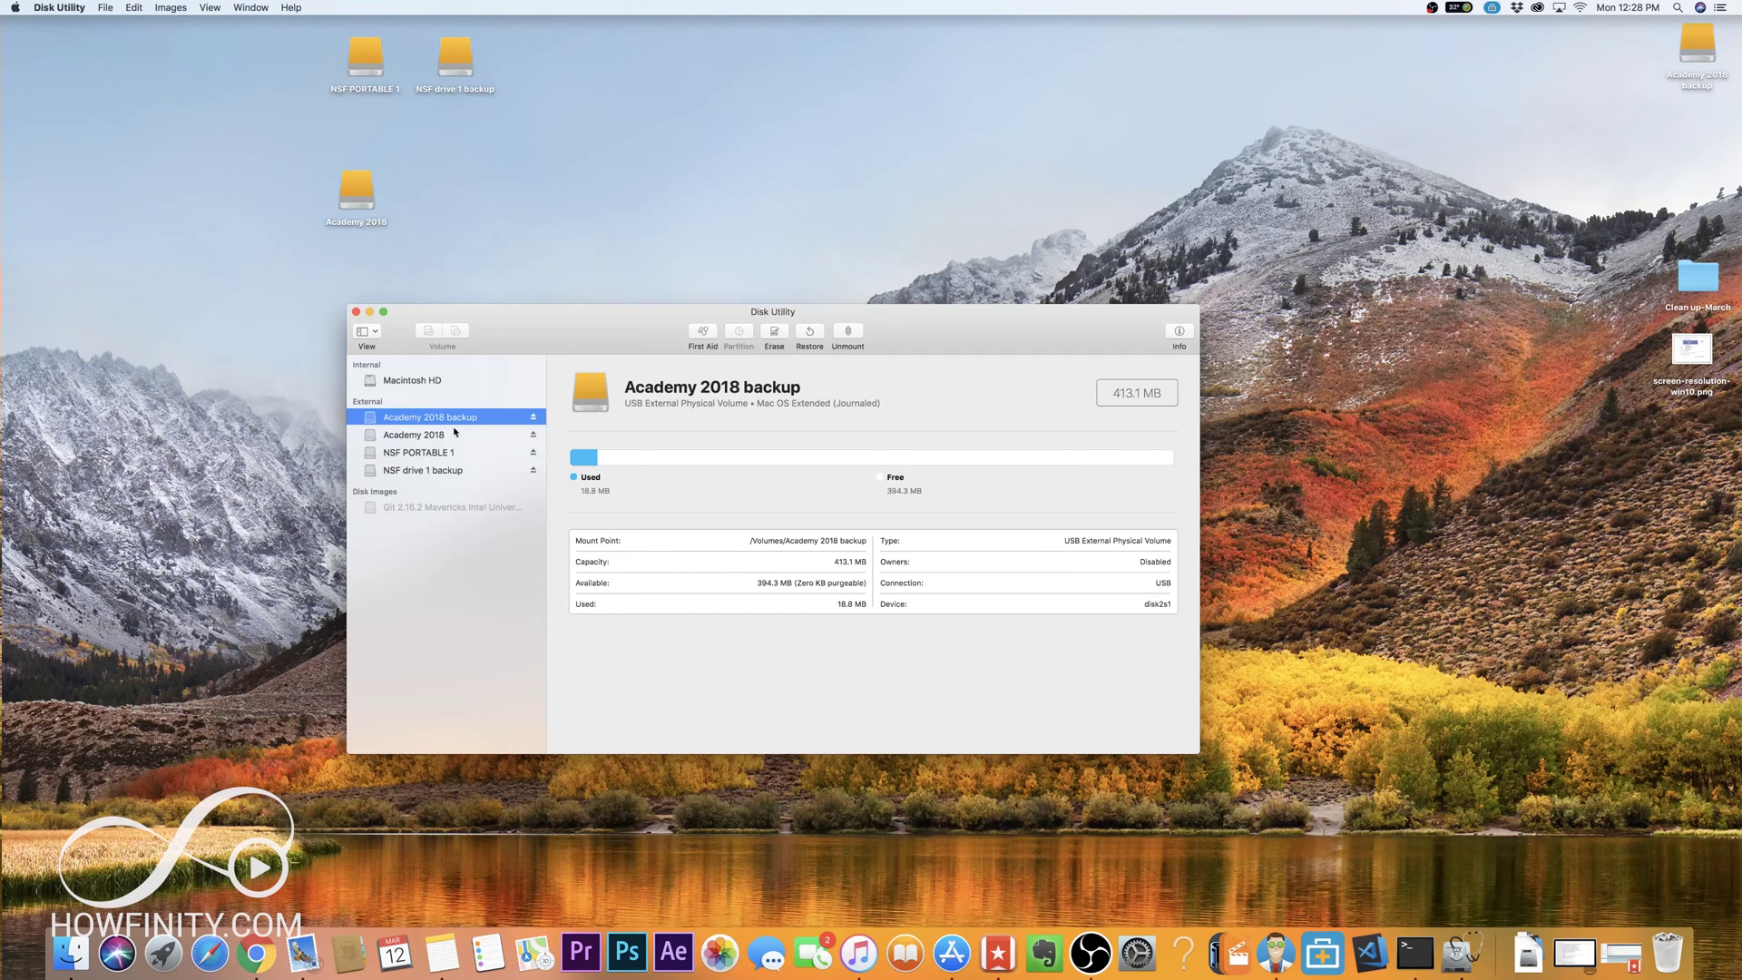
left_click(360, 200)
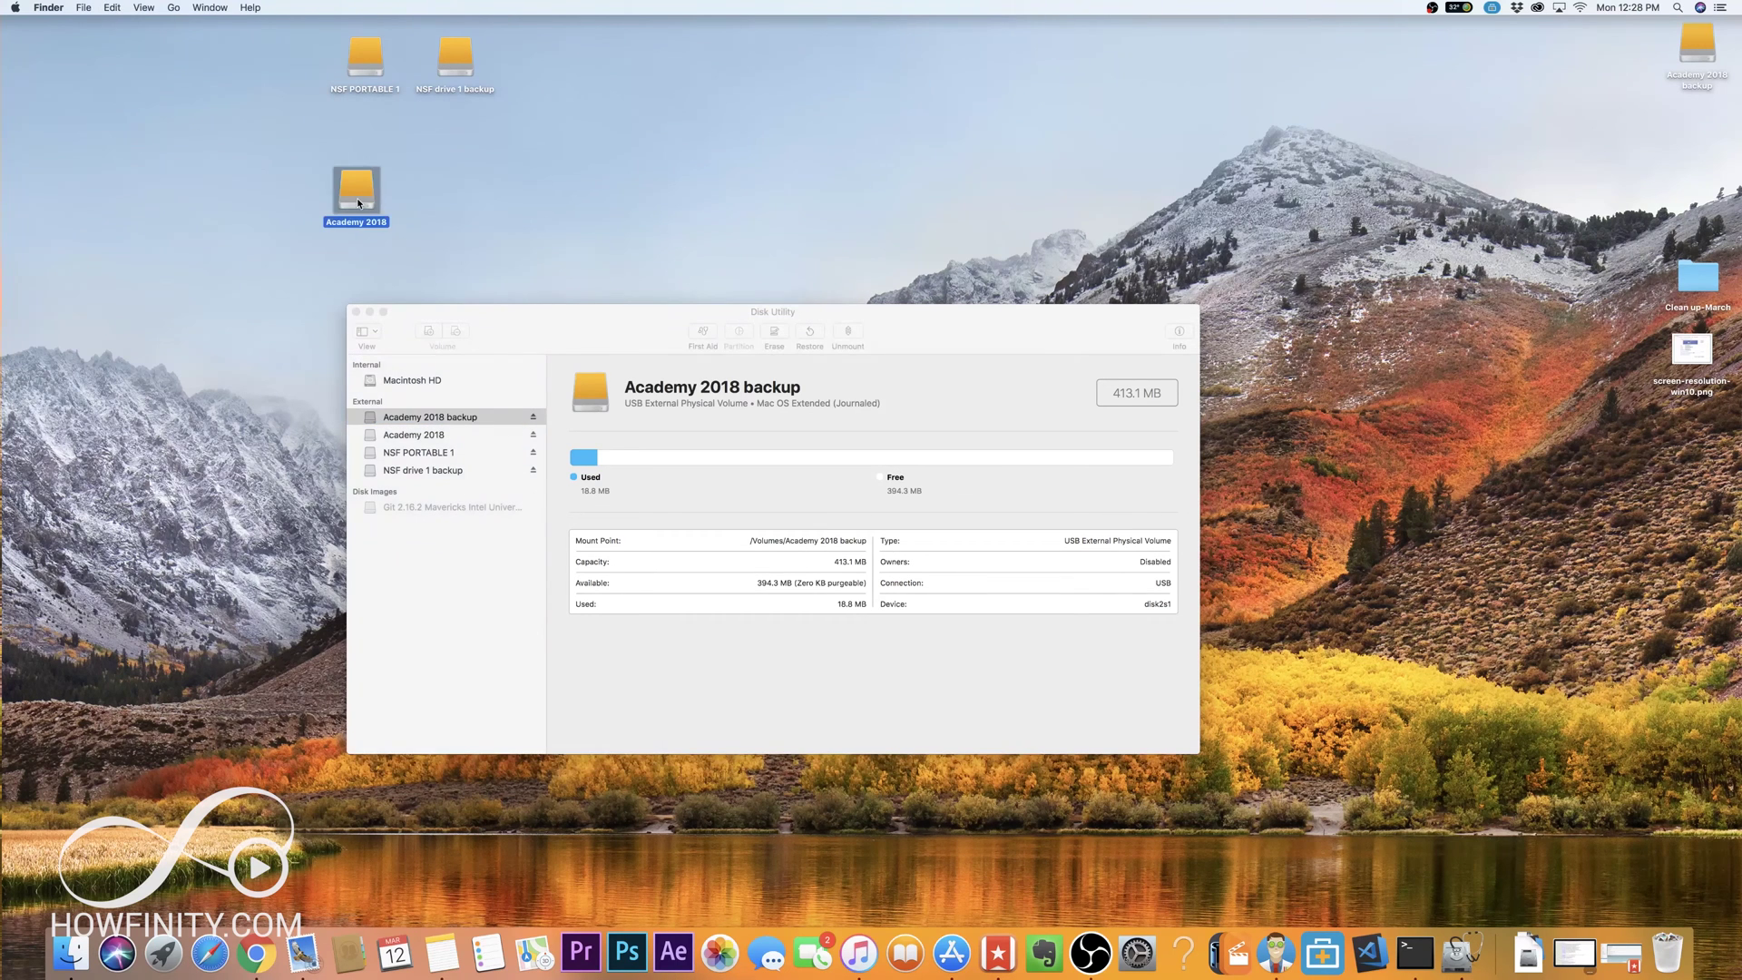
key("super+i")
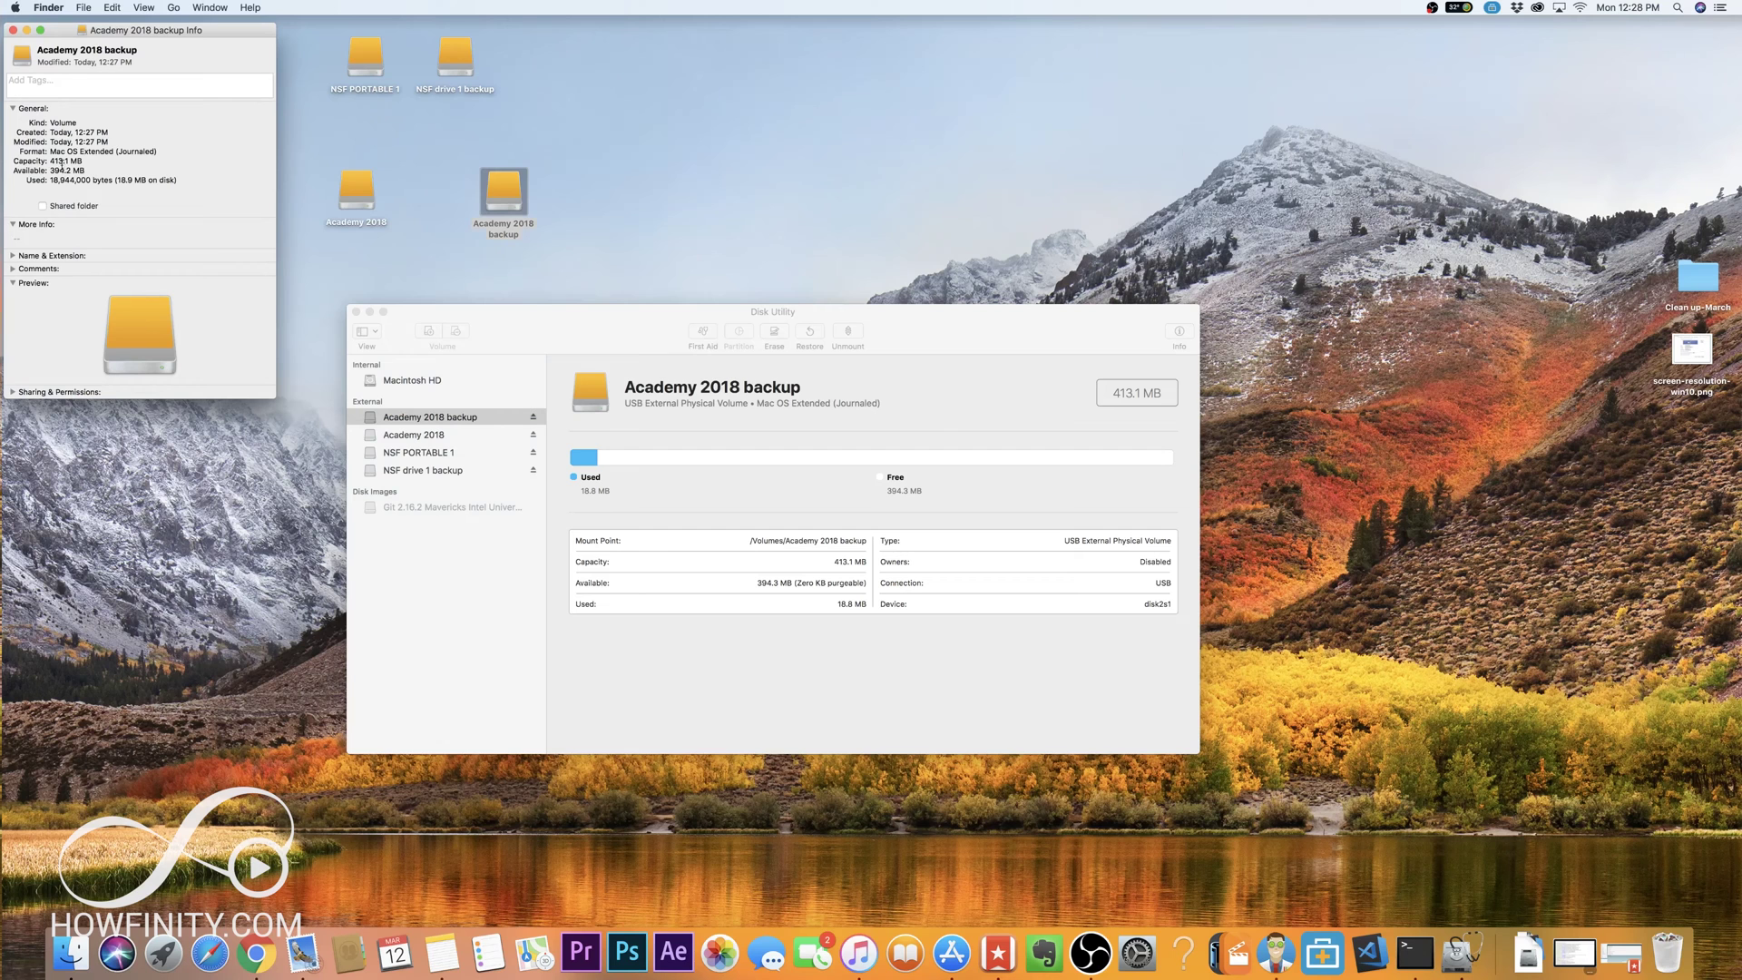
left_click(12, 30)
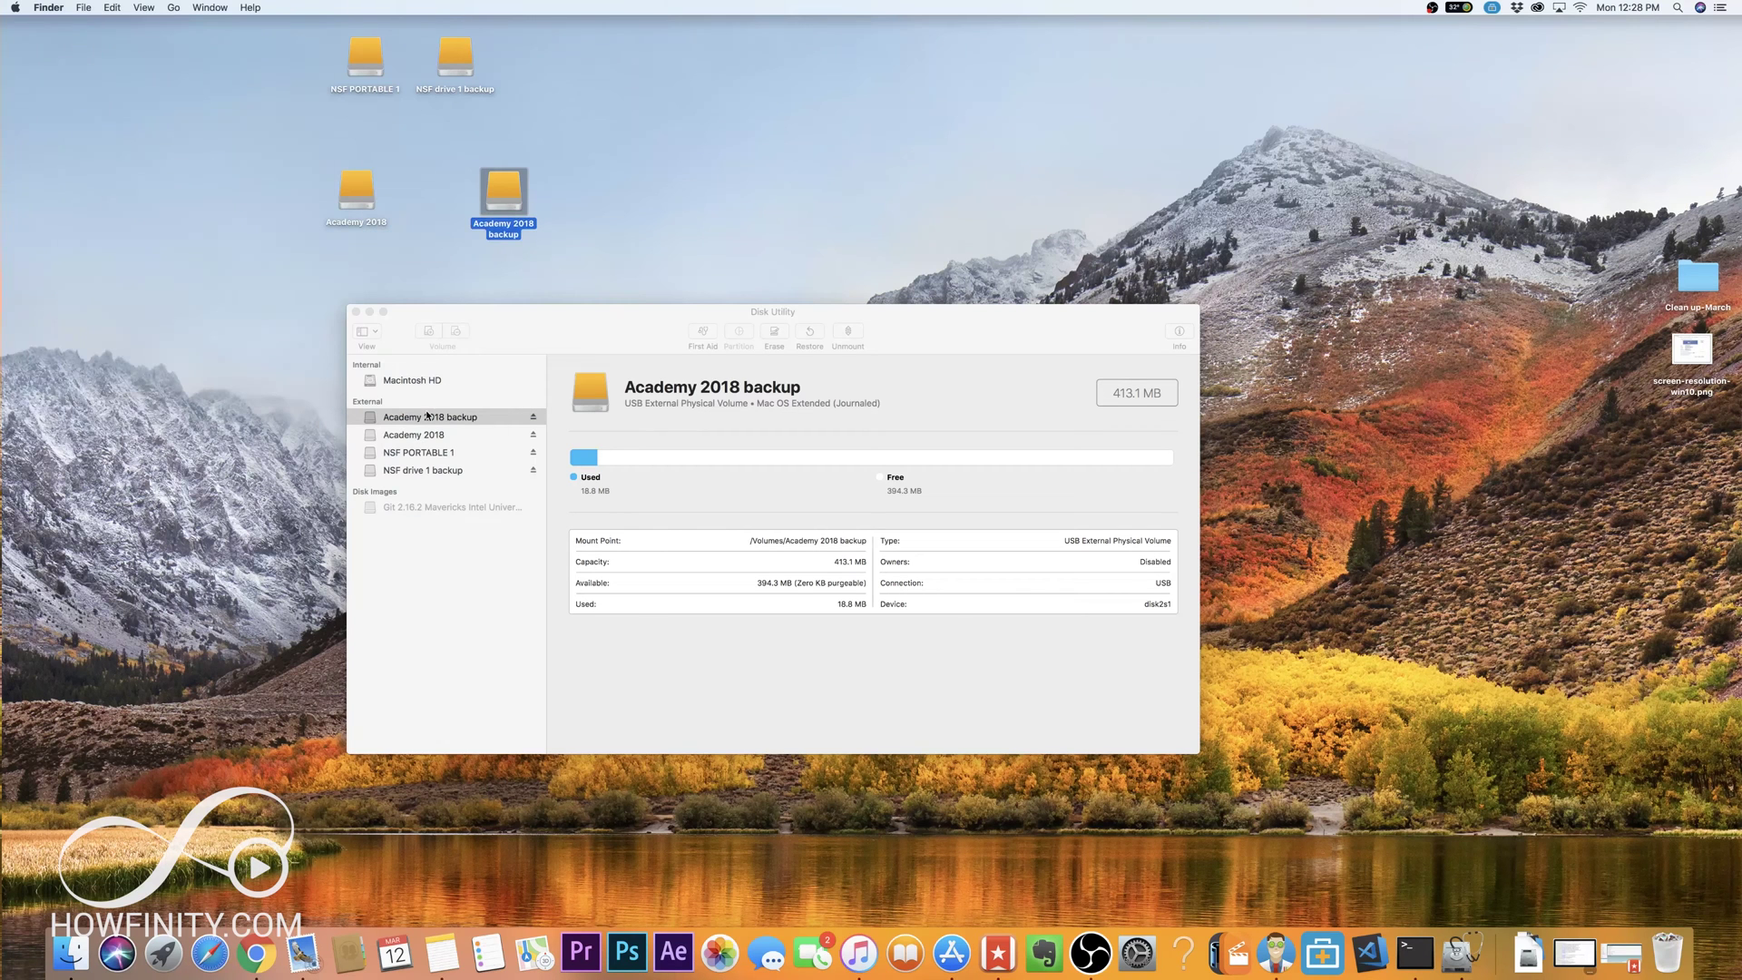
left_click(428, 414)
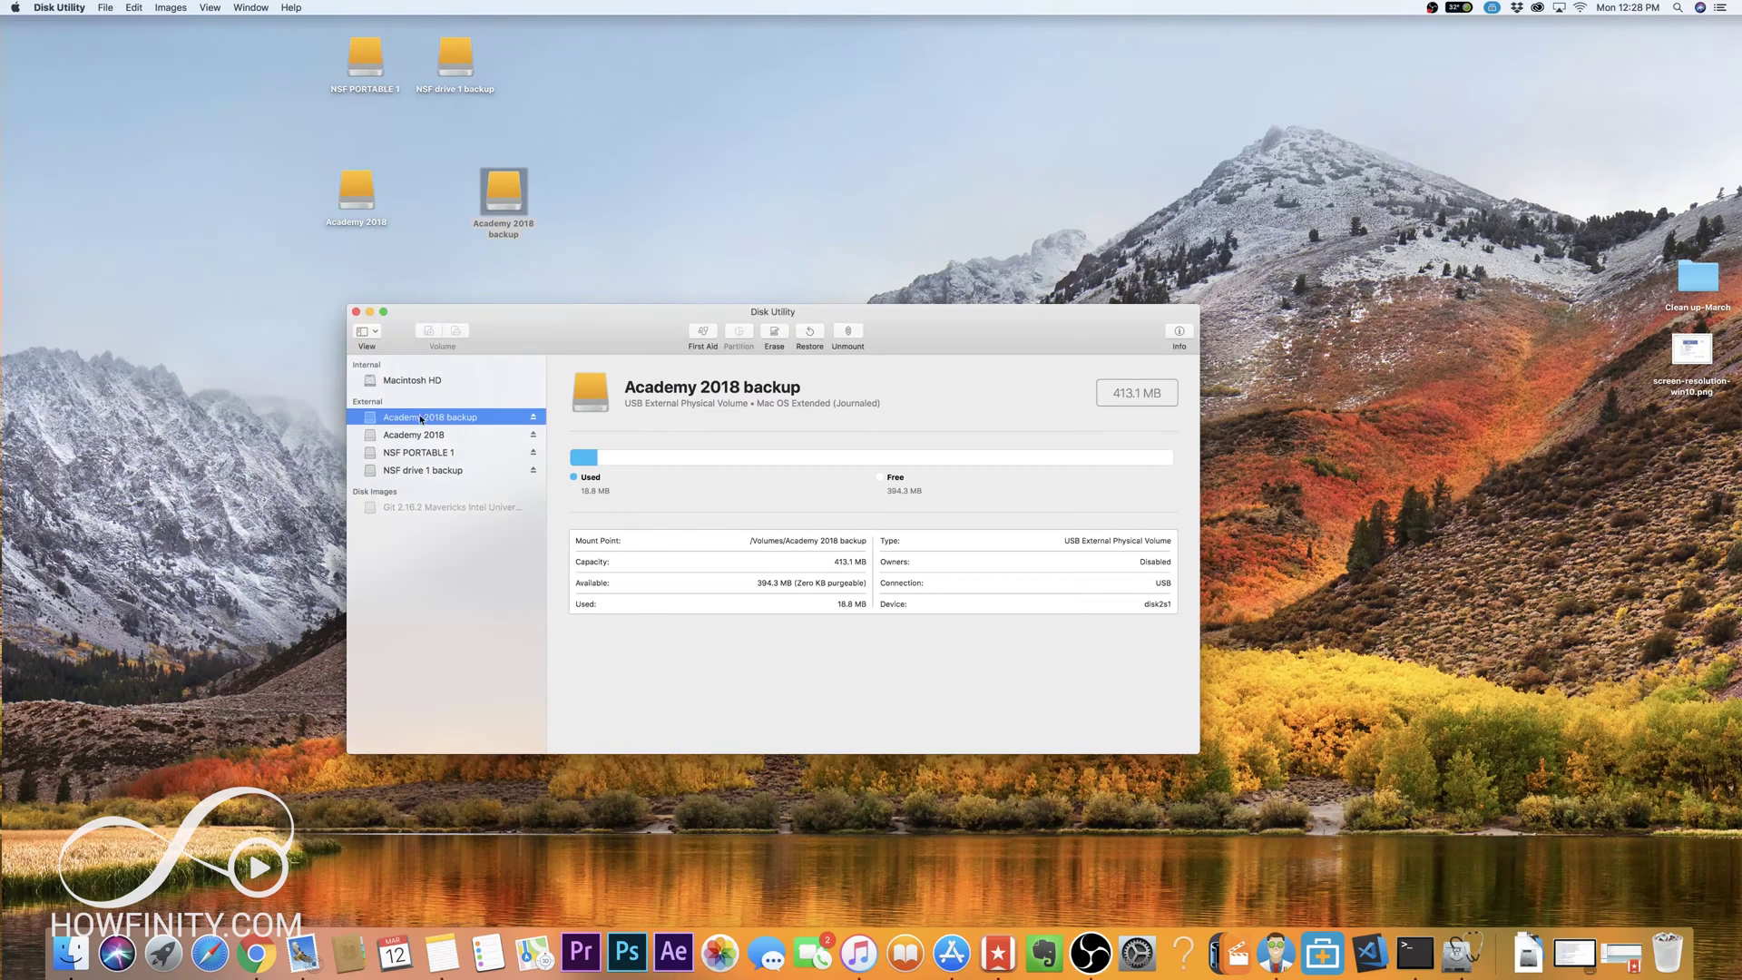
left_click(775, 333)
Show all devices in the sidebar and select the 5 TB LaCie P9227 Mobile Media disk
left_click(823, 483)
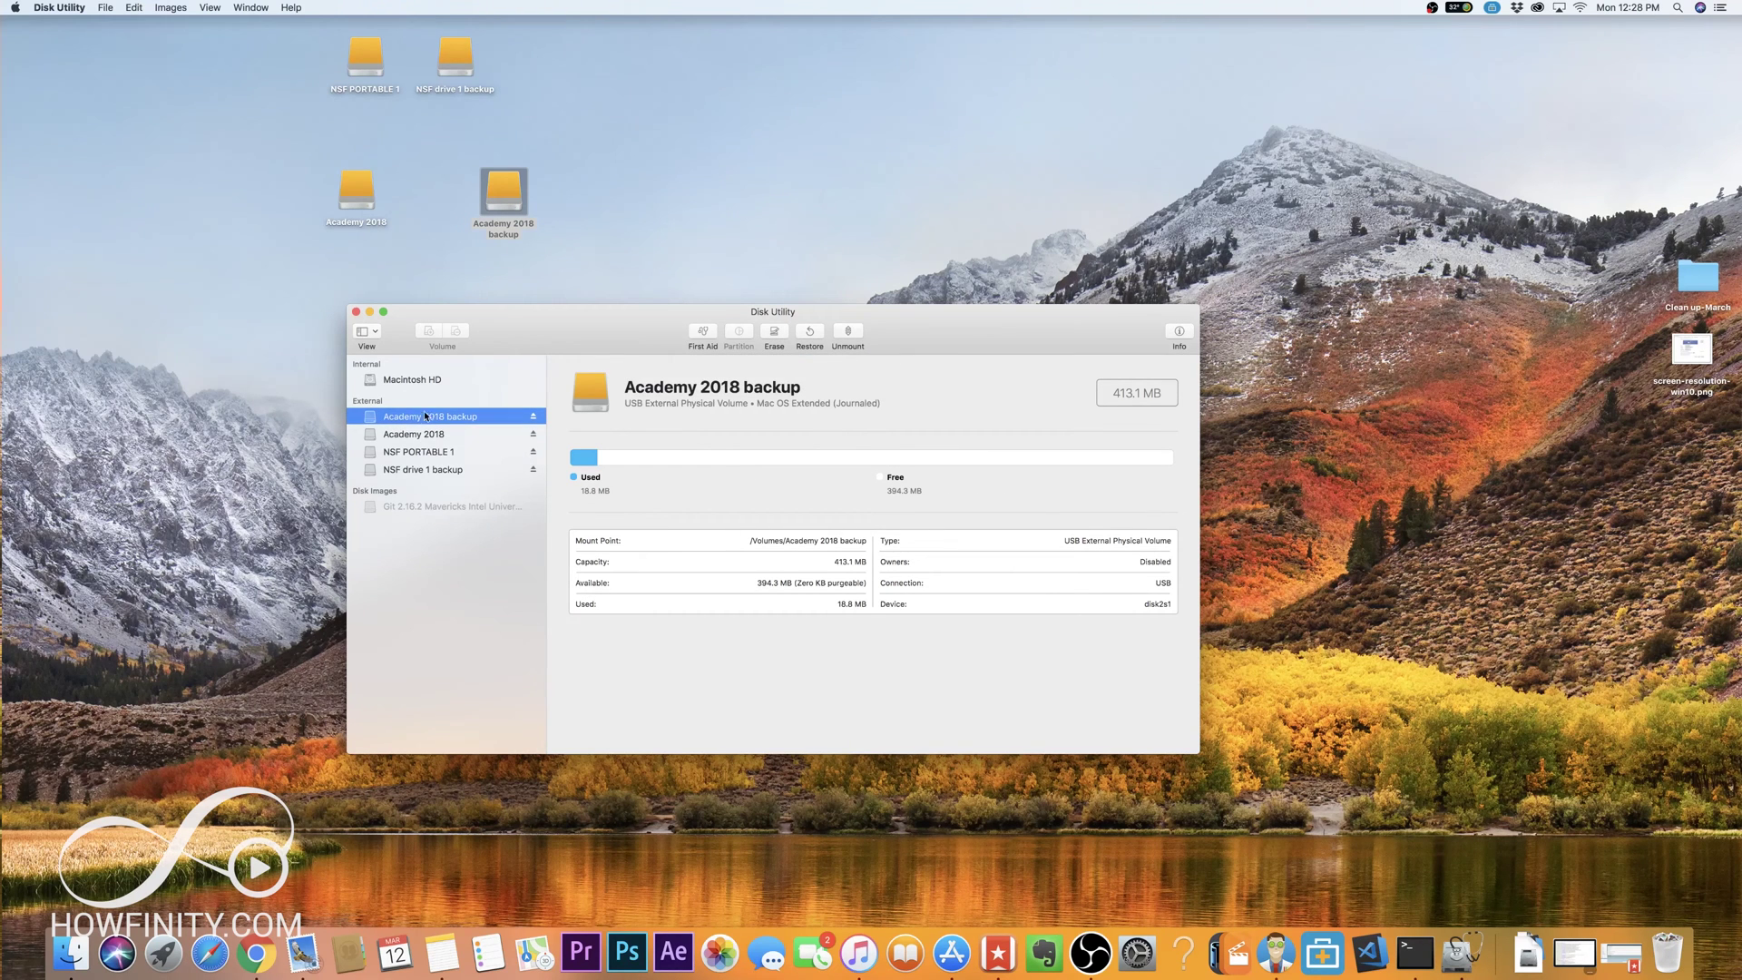
left_click(376, 333)
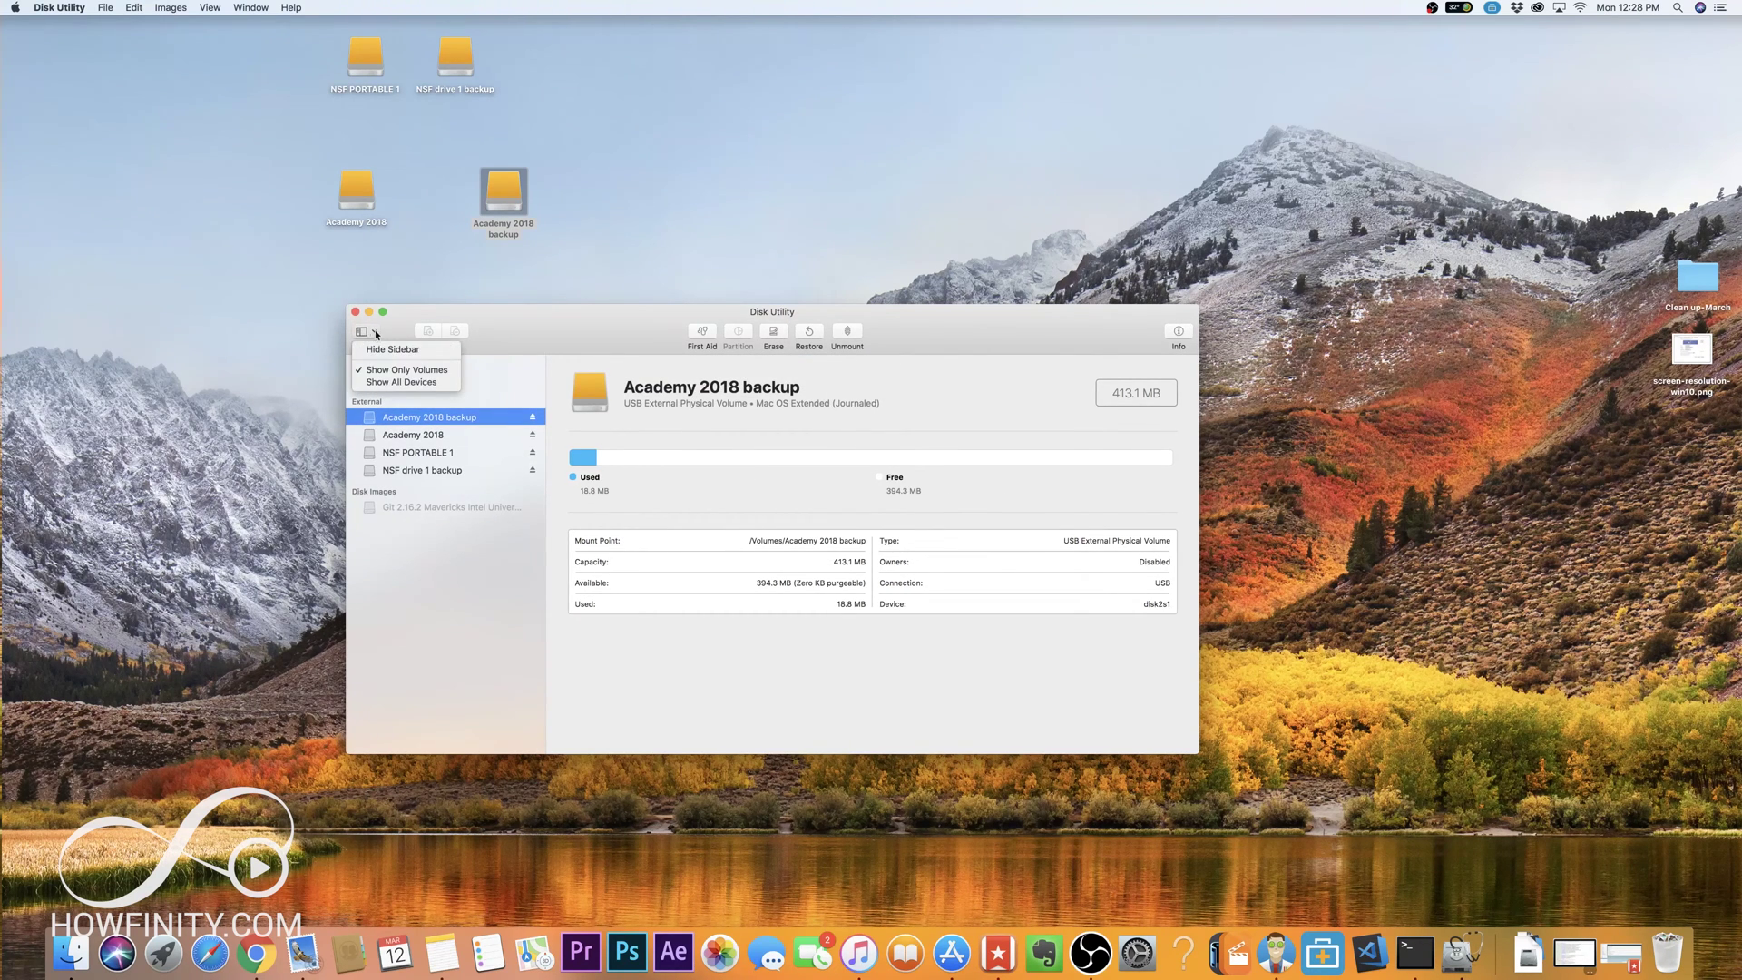
left_click(413, 384)
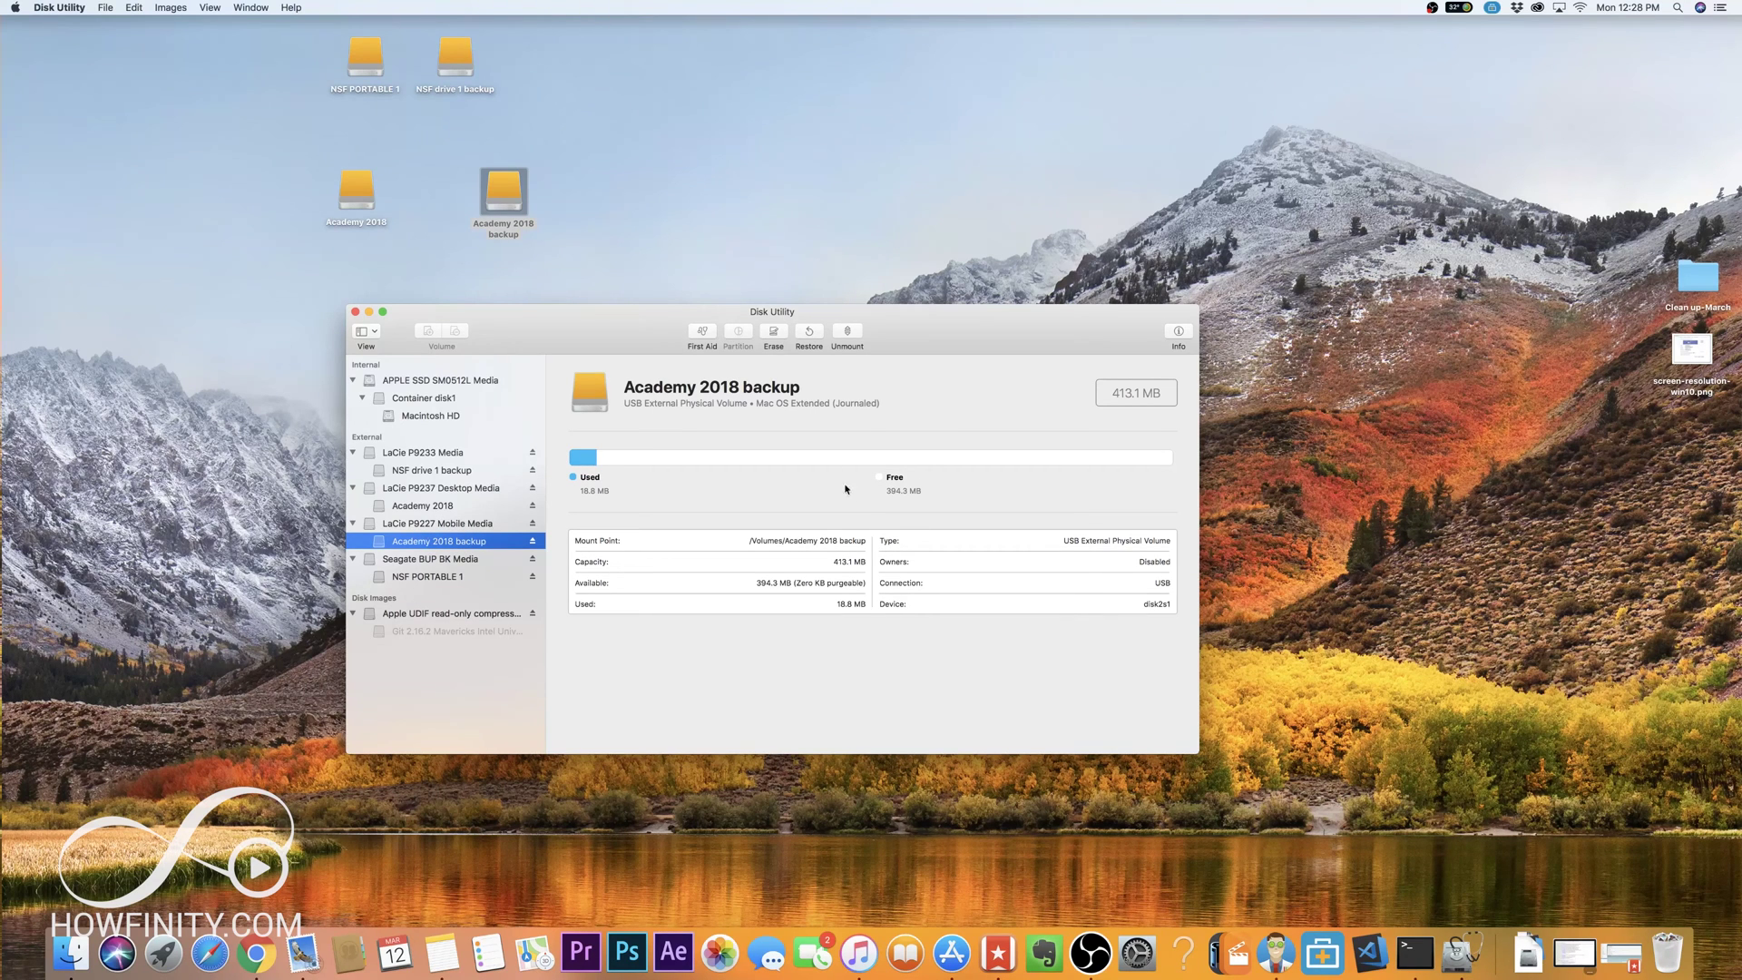
left_click(407, 526)
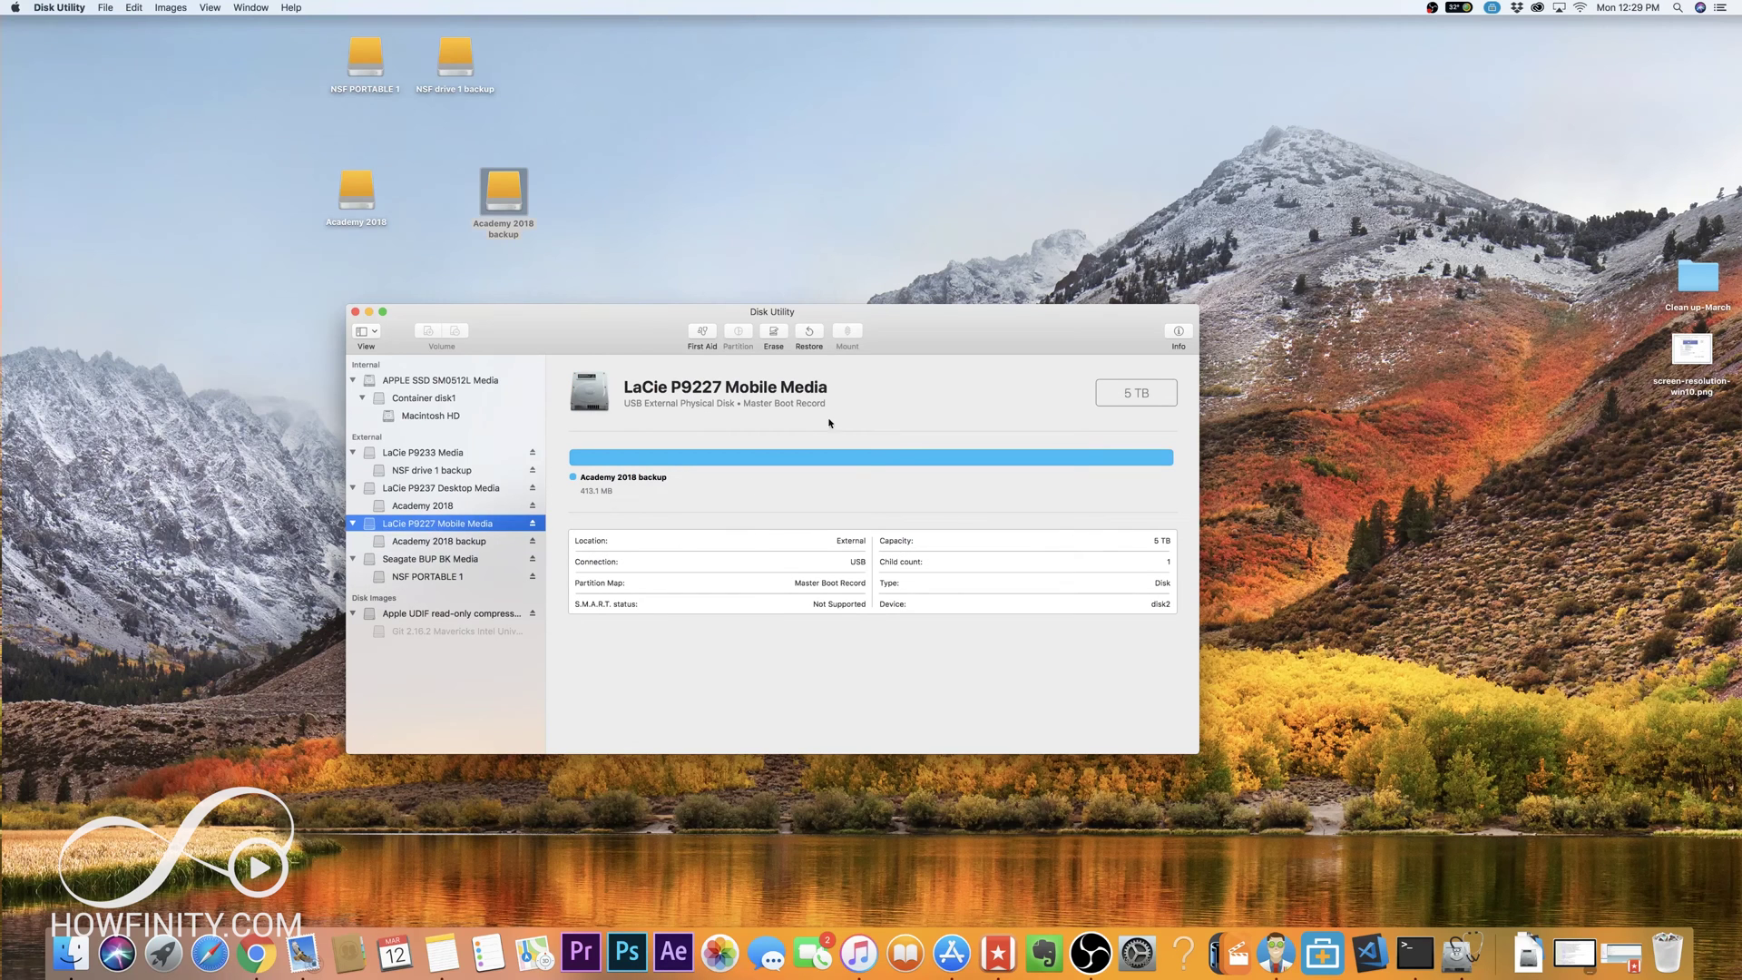
Set up erasing the whole LaCie P9227 disk, review the format choices, and view the partition schemes
left_click(773, 333)
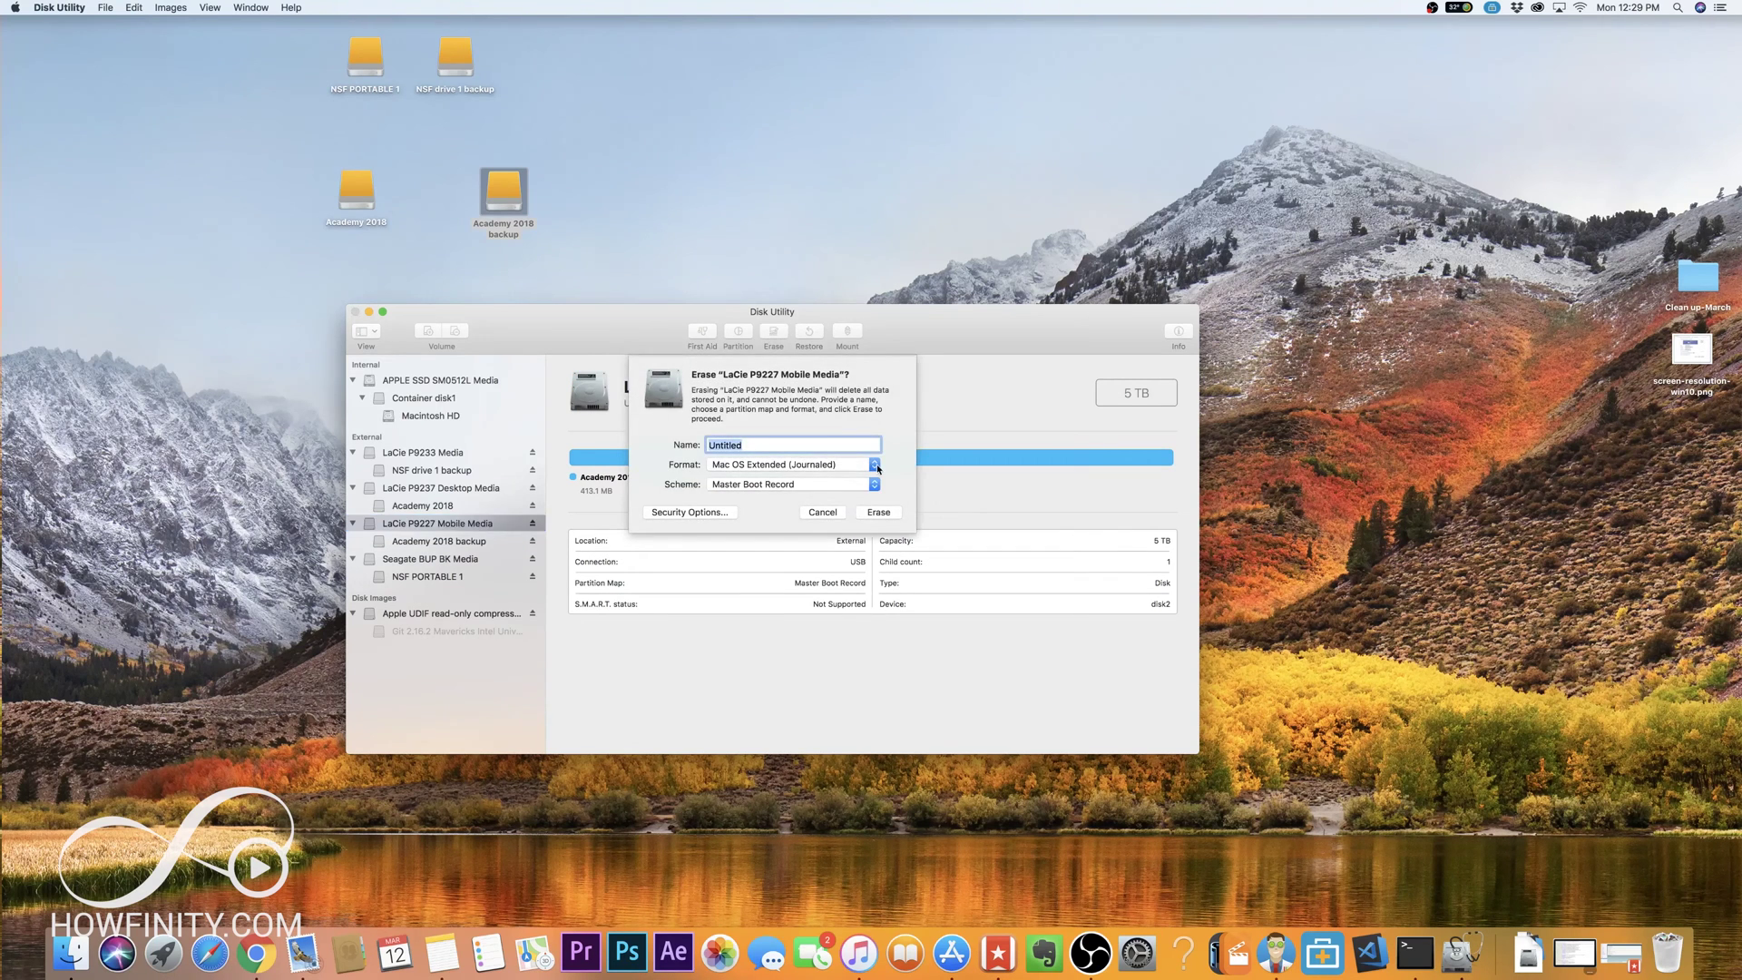
left_click(876, 466)
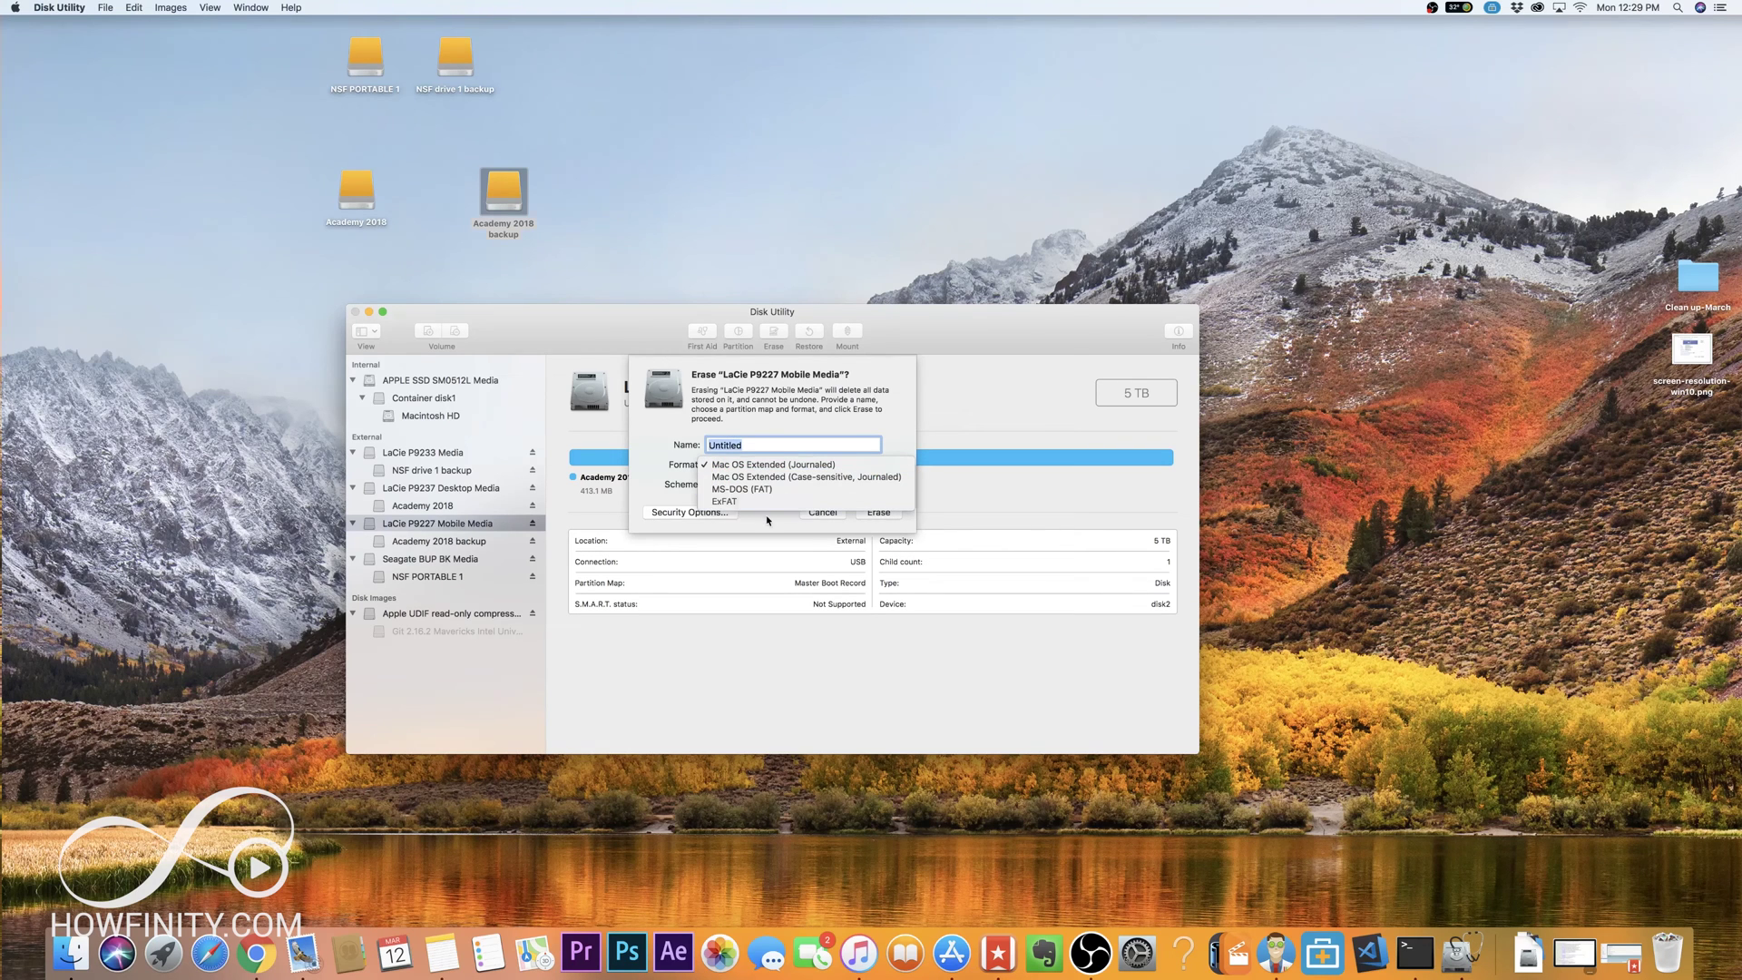
left_click(817, 465)
left_click(869, 466)
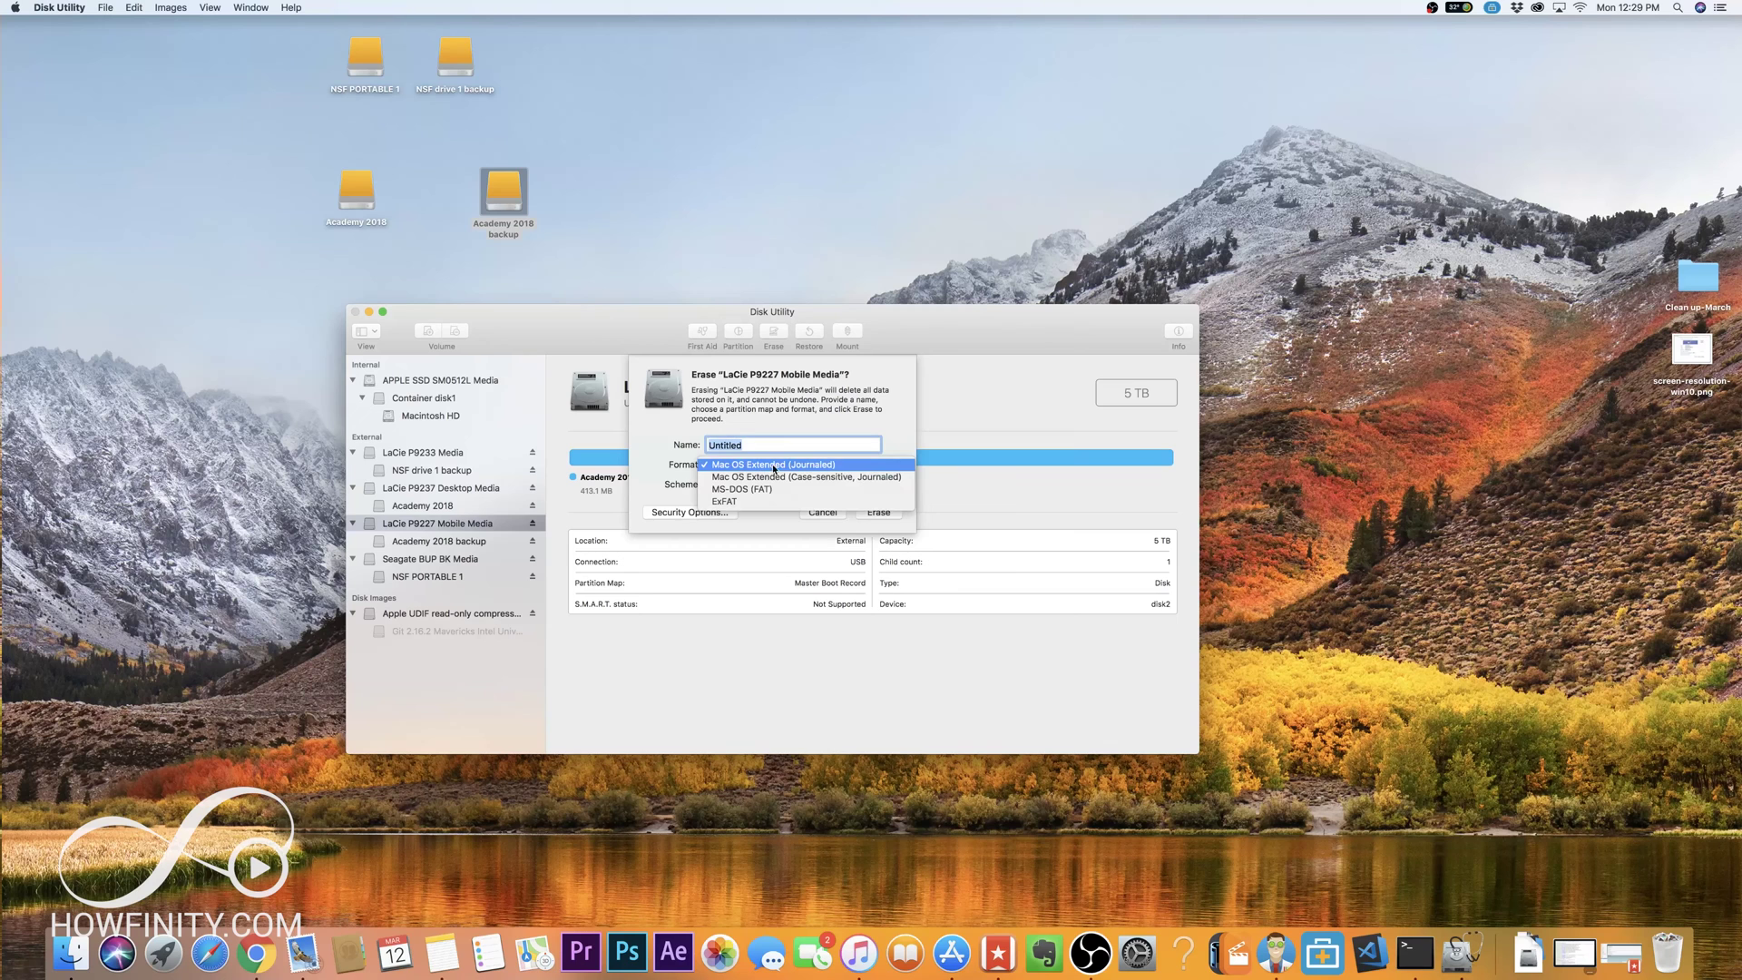
left_click(740, 468)
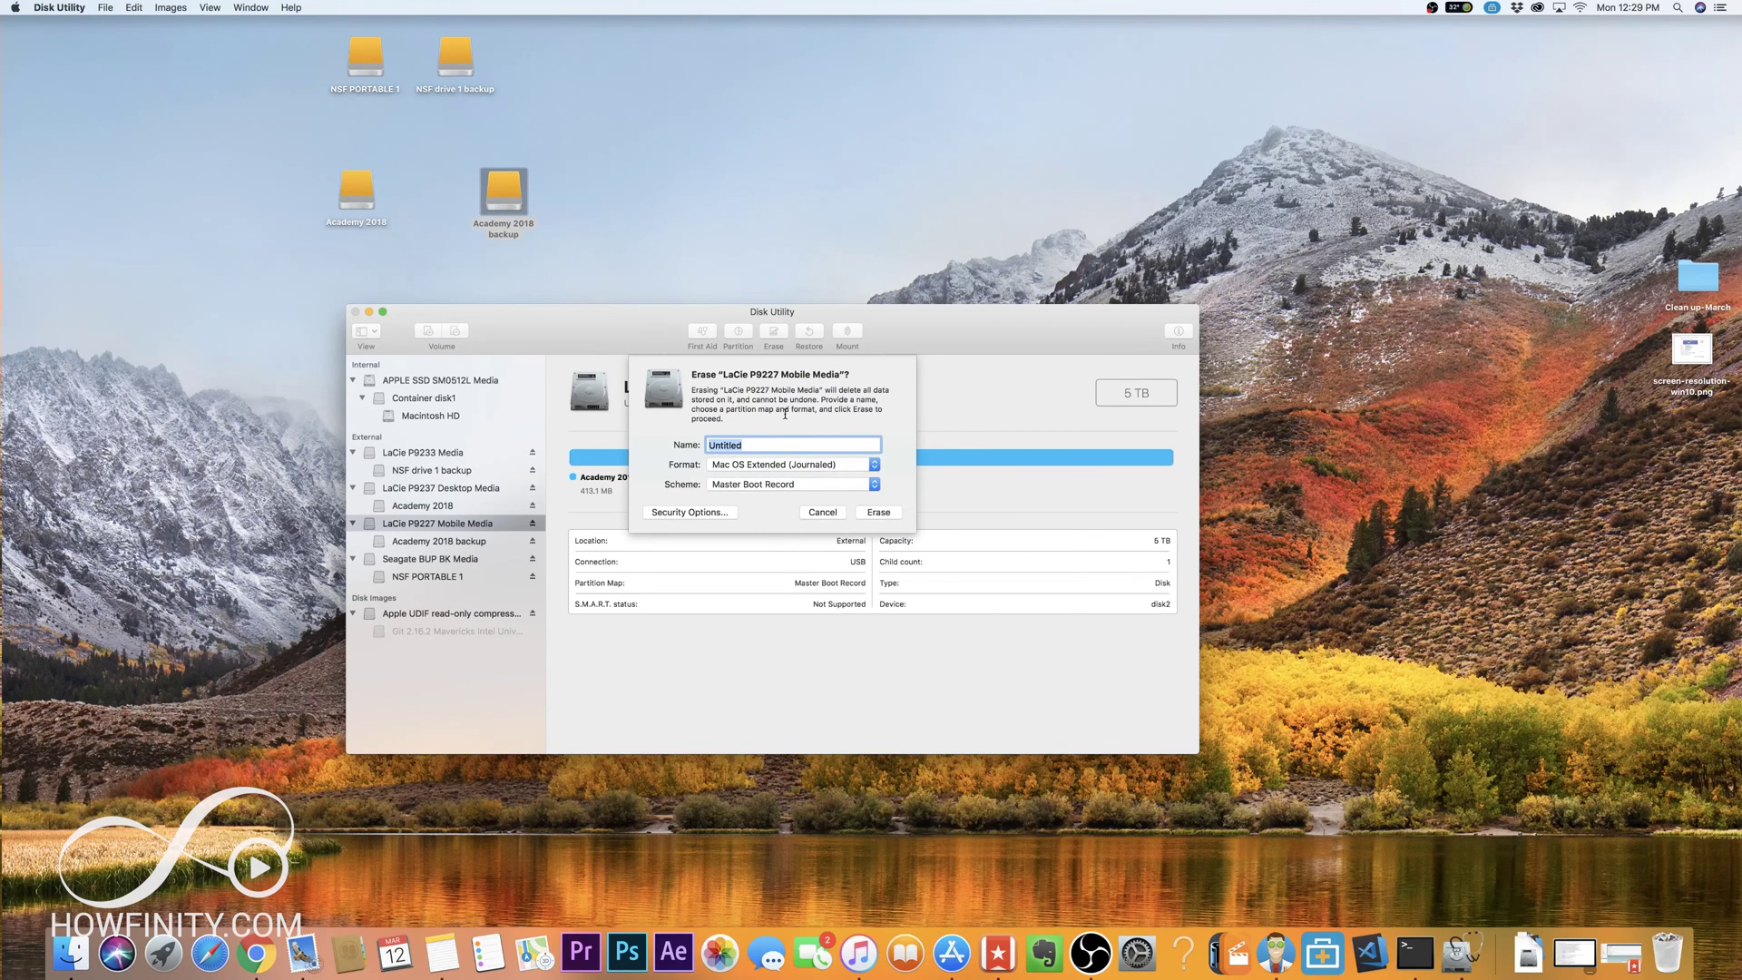
left_click(855, 484)
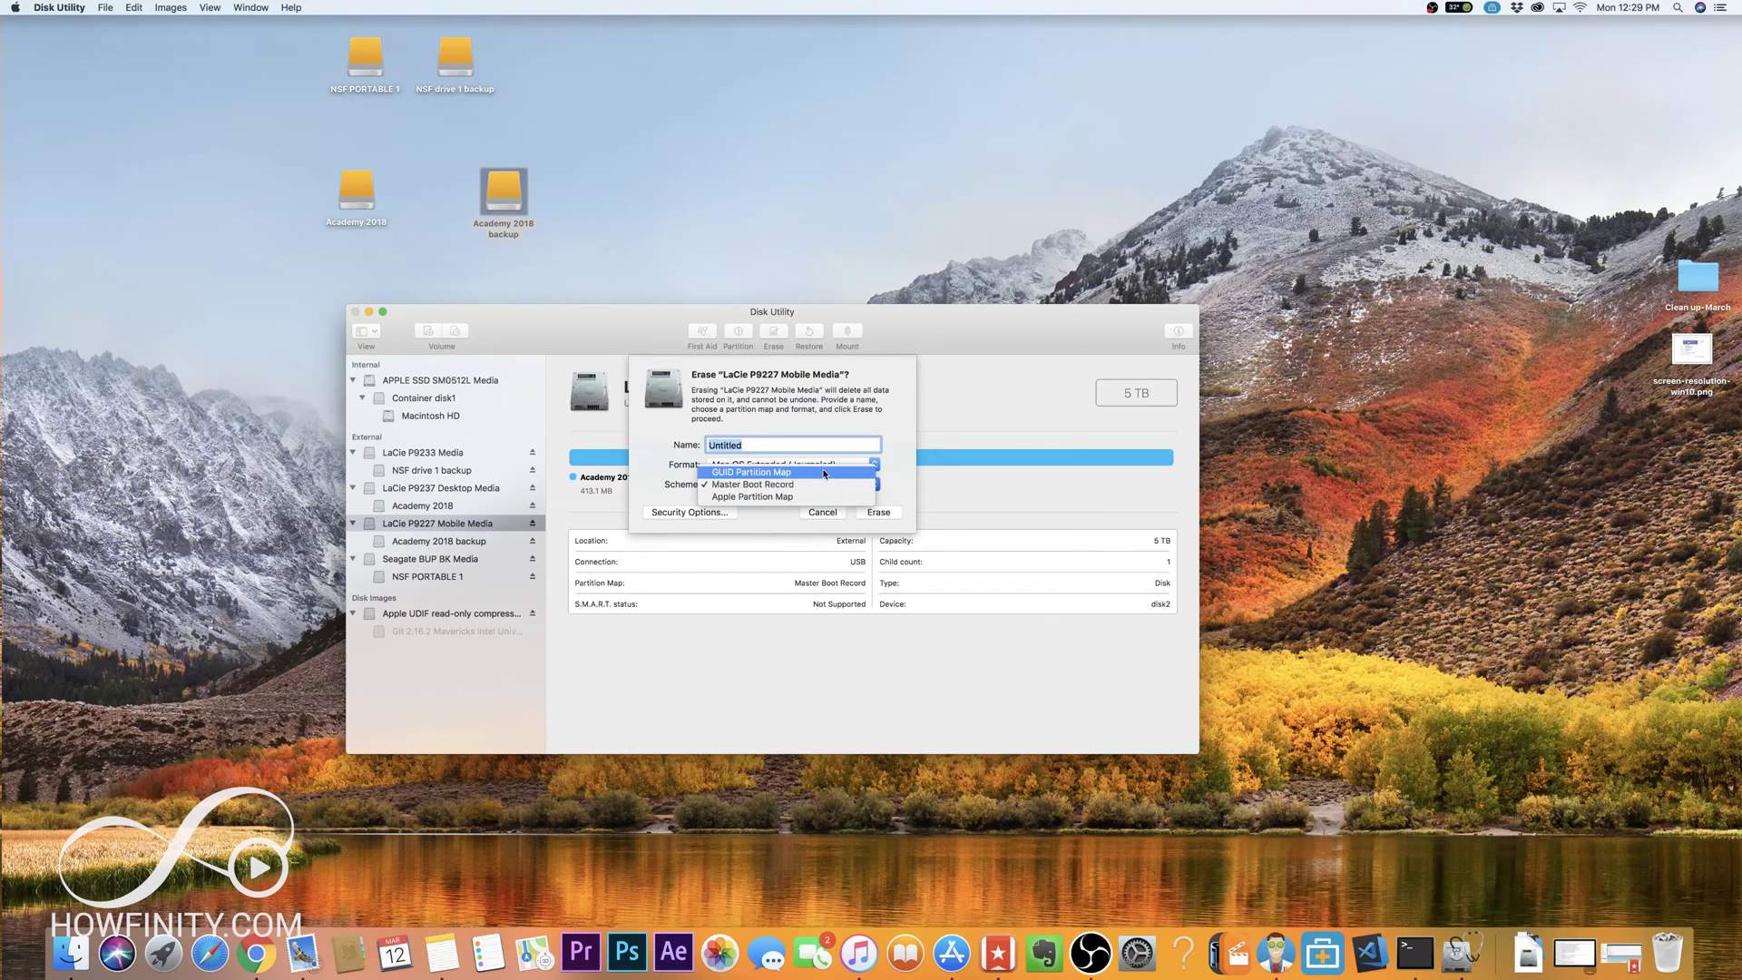